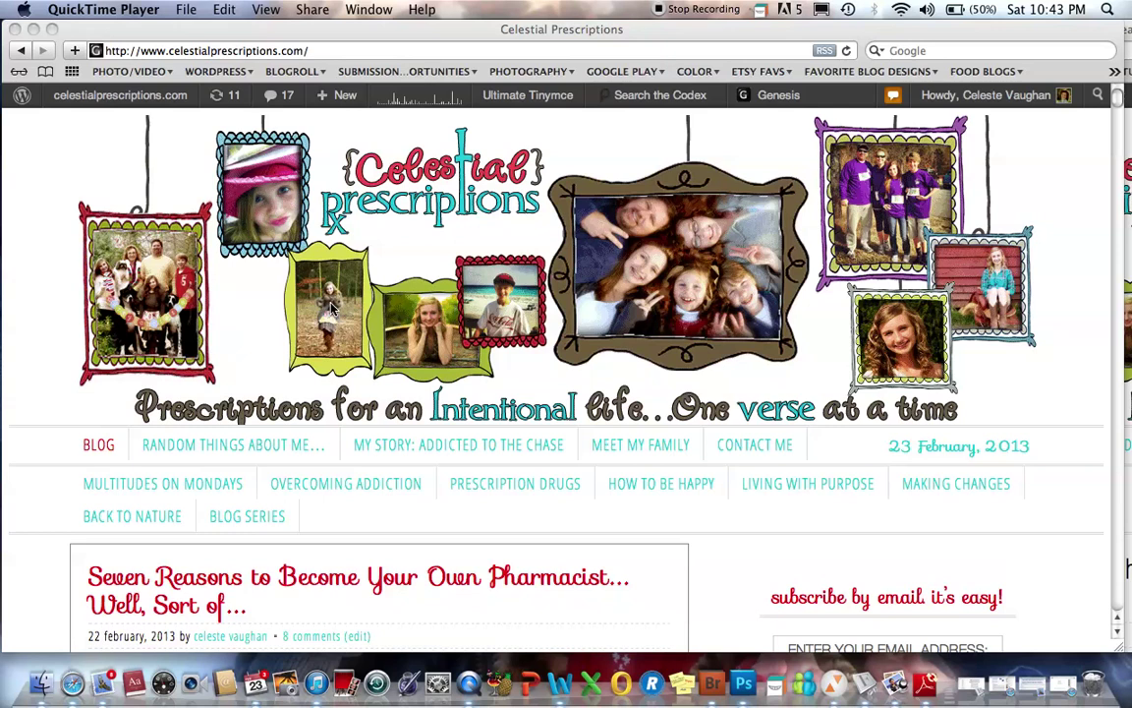
- Scroll through the Celestial Prescriptions blog page
scroll(374, 376, down, 4)
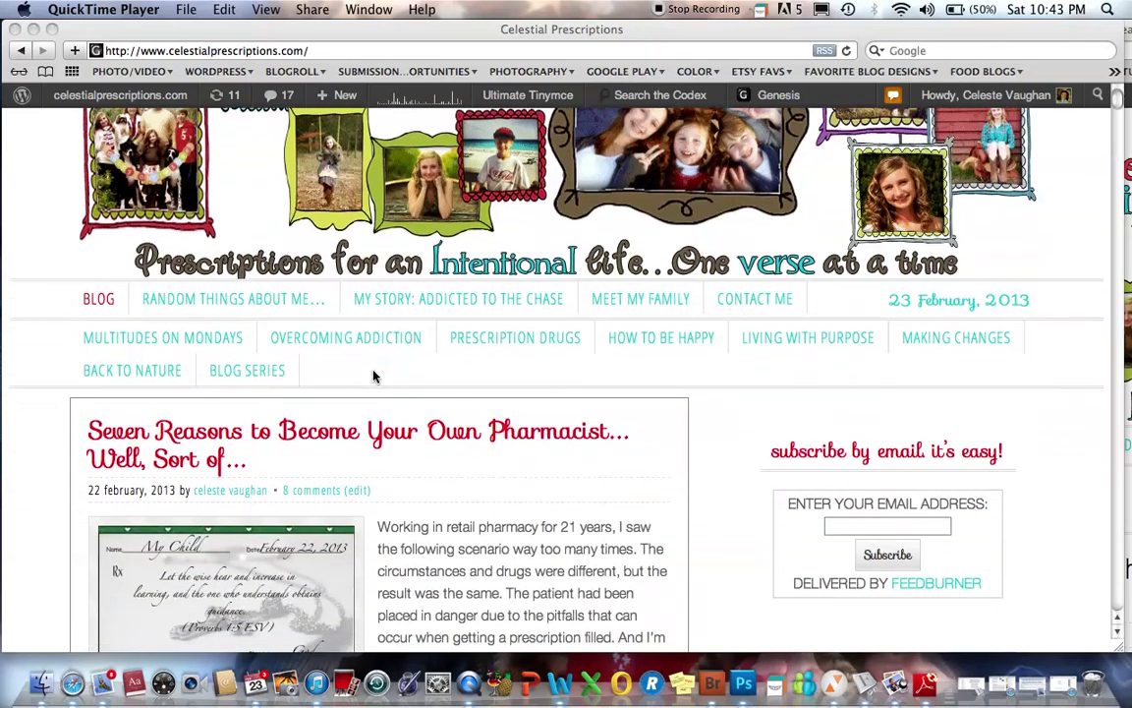
scroll(373, 376, up, 3)
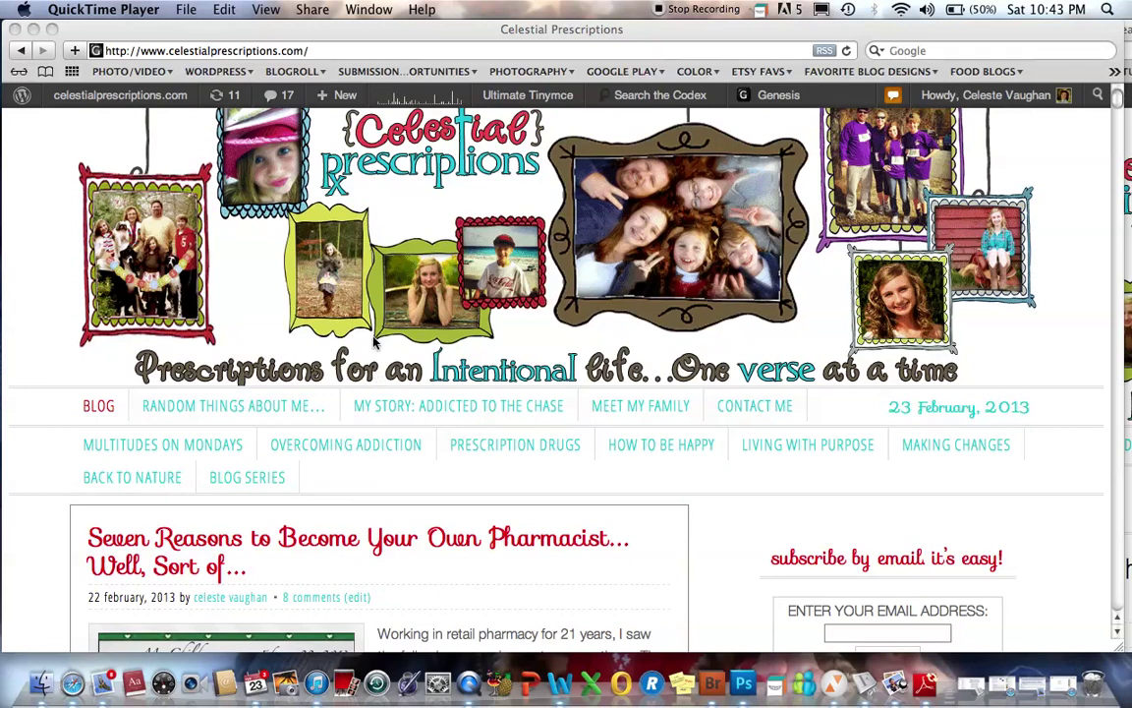
scroll(373, 377, up, 1)
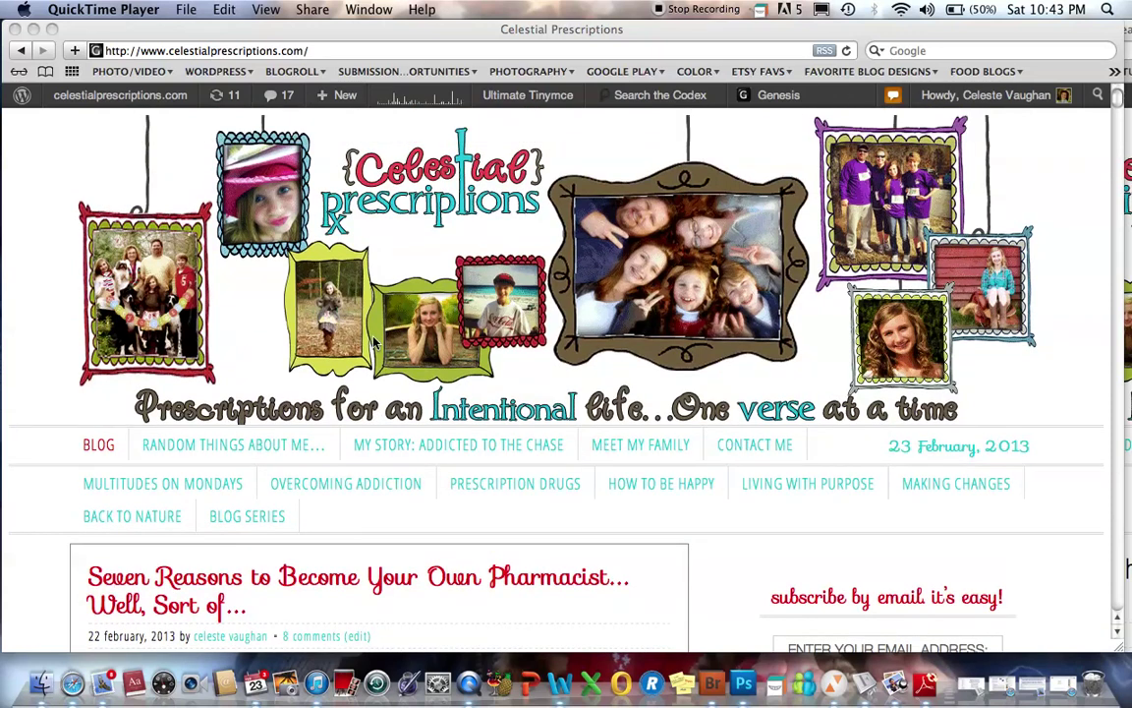
scroll(449, 346, down, 1)
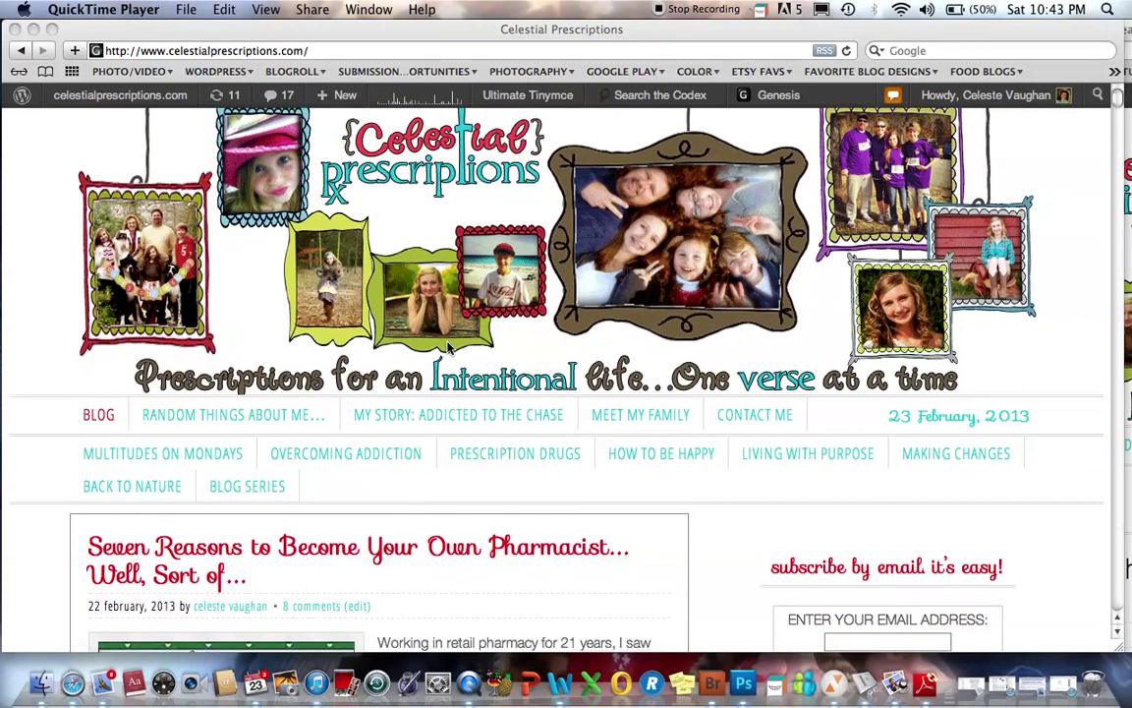
scroll(449, 346, up, 1)
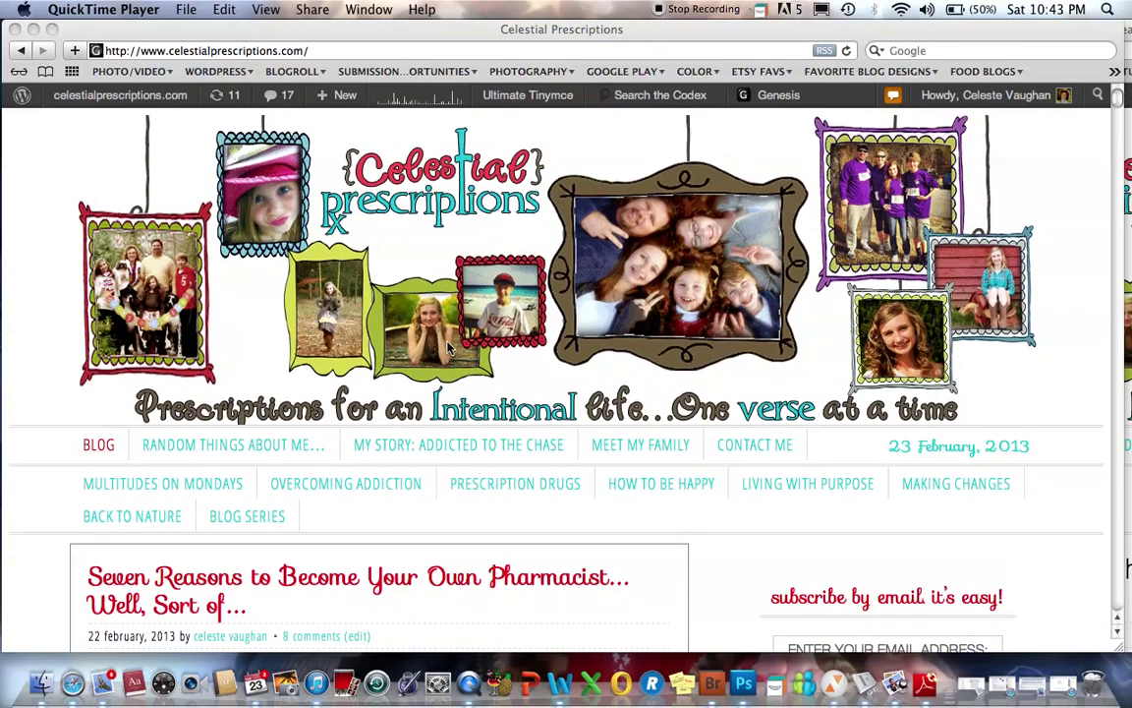
scroll(449, 346, down, 4)
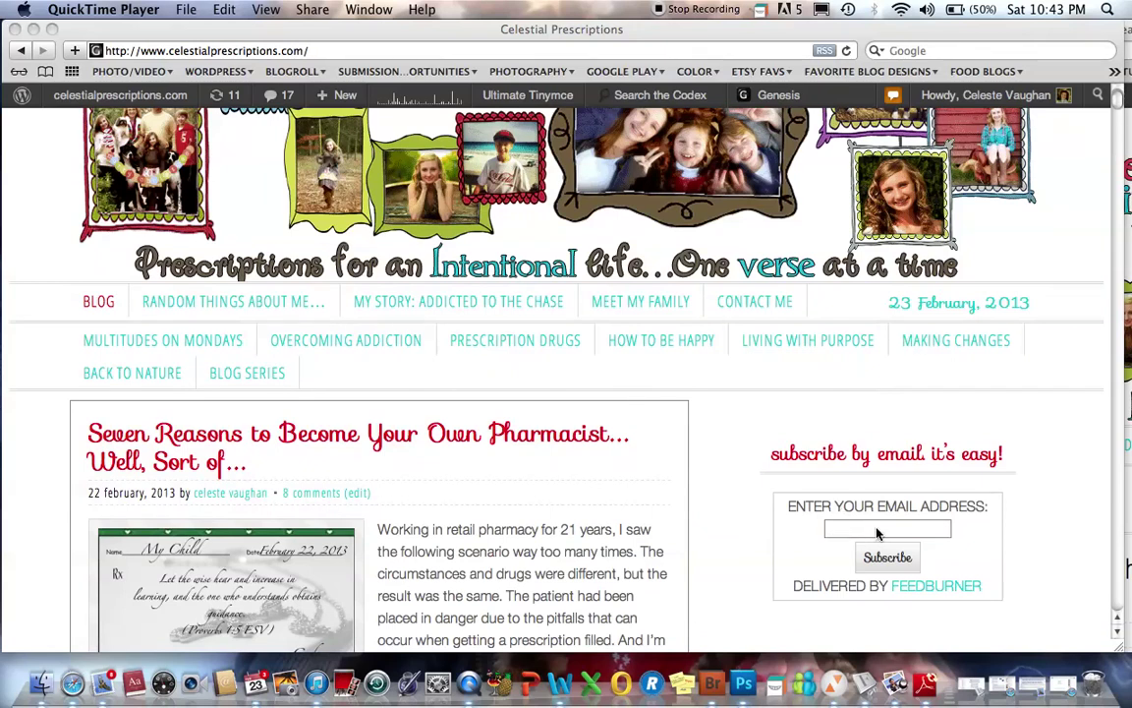
scroll(725, 430, up, 4)
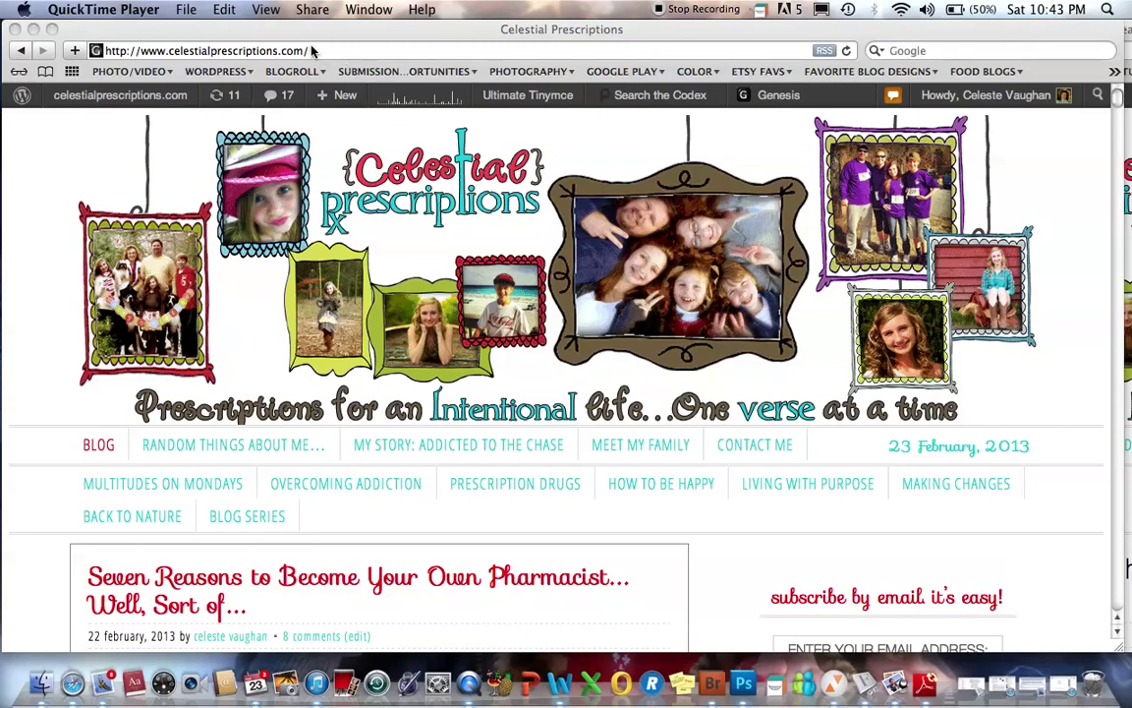
- Replace the blog's web address with drugs.com and load the Drugs.com home page
click(312, 52)
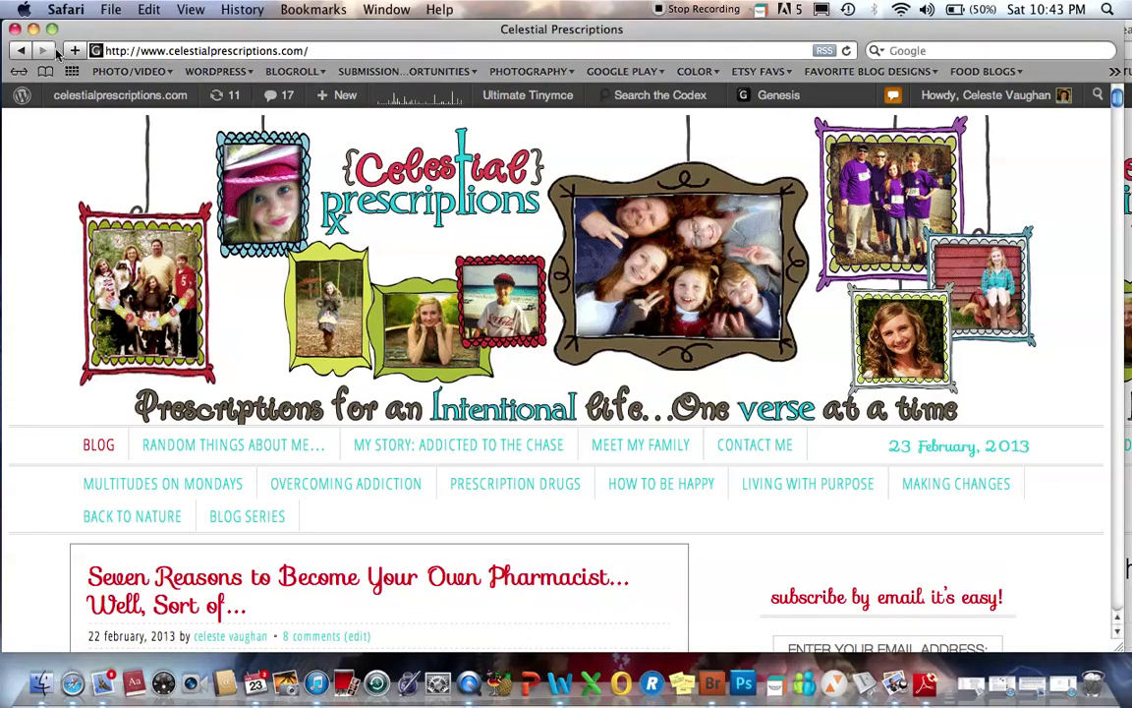
click(281, 47)
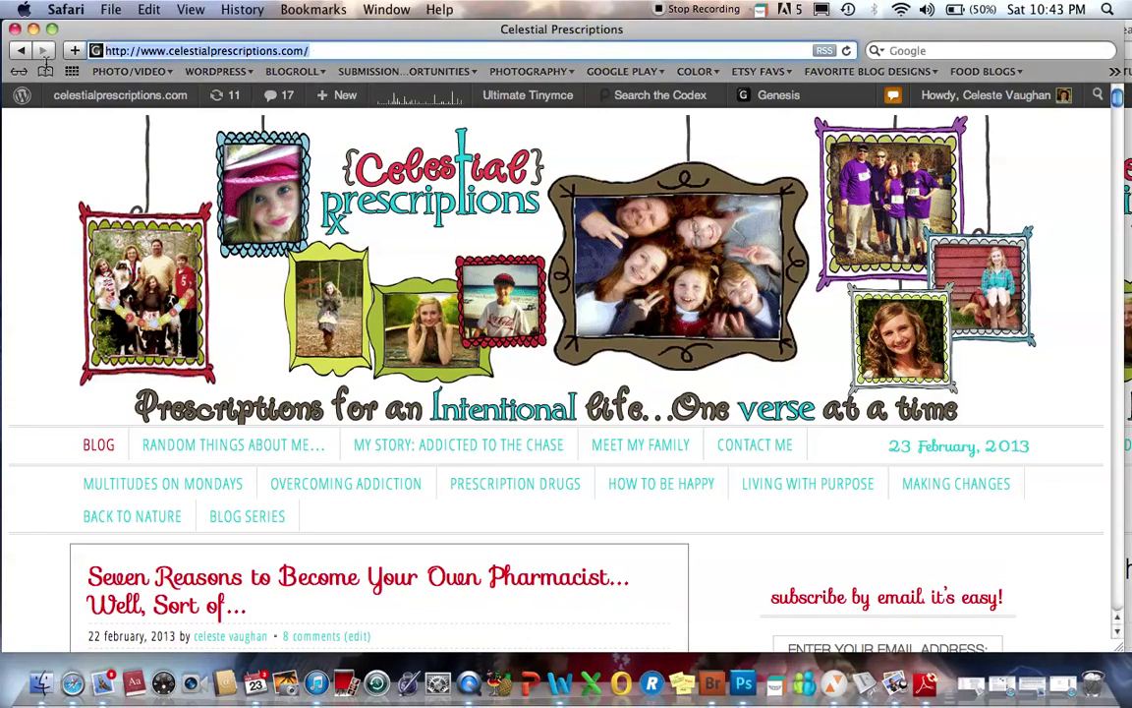
key(BackSpace)
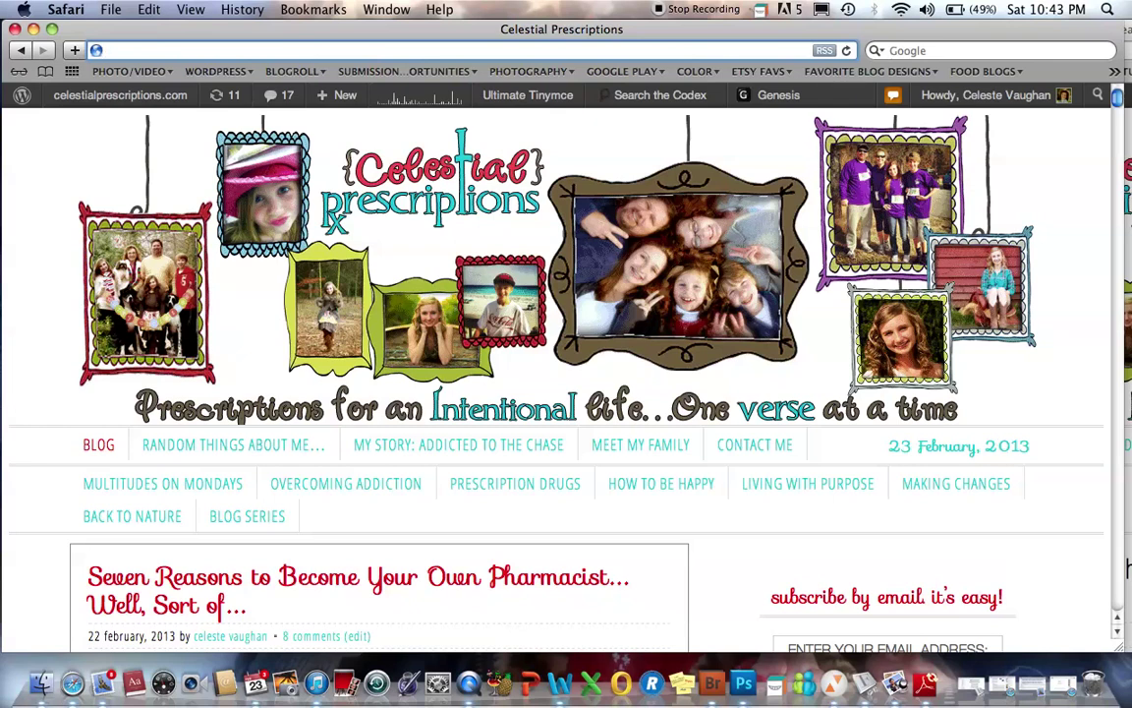
text(drugs.)
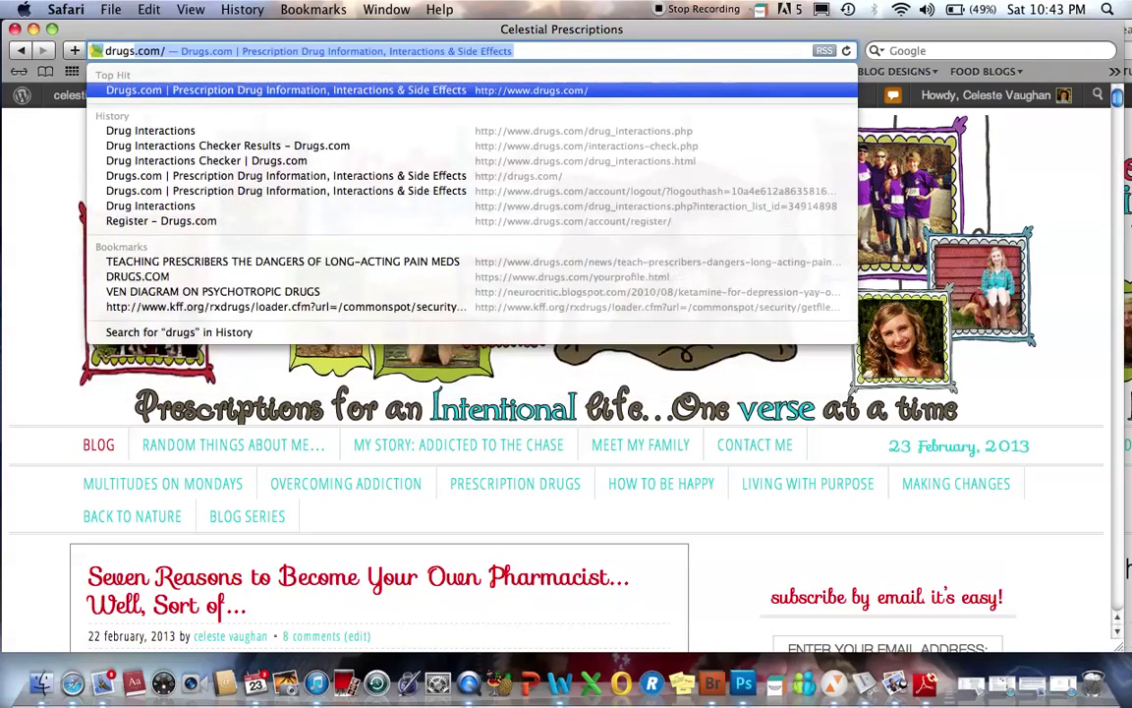
text(com)
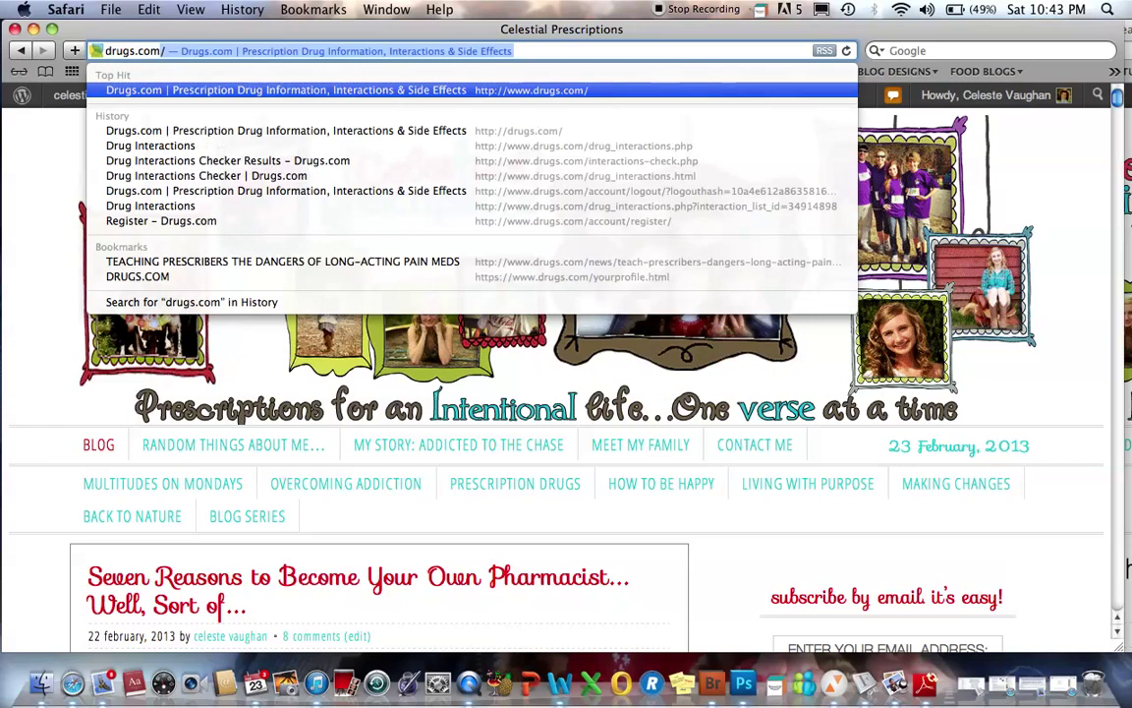
key(Return)
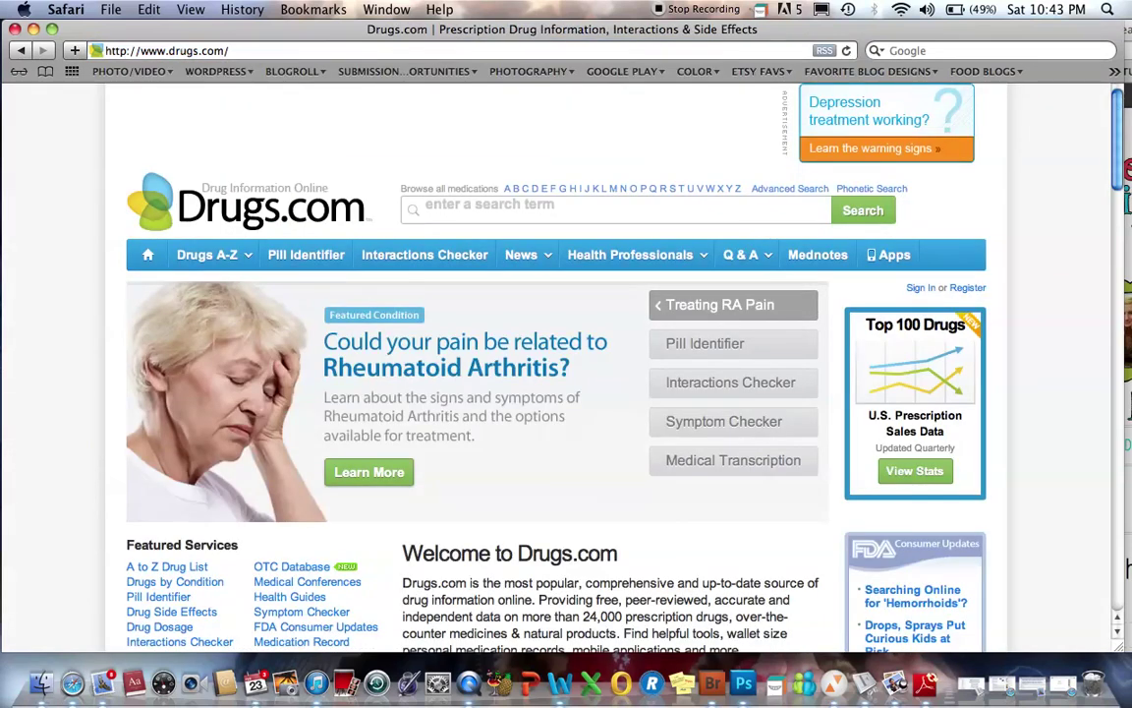
scroll(163, 255, down, 1)
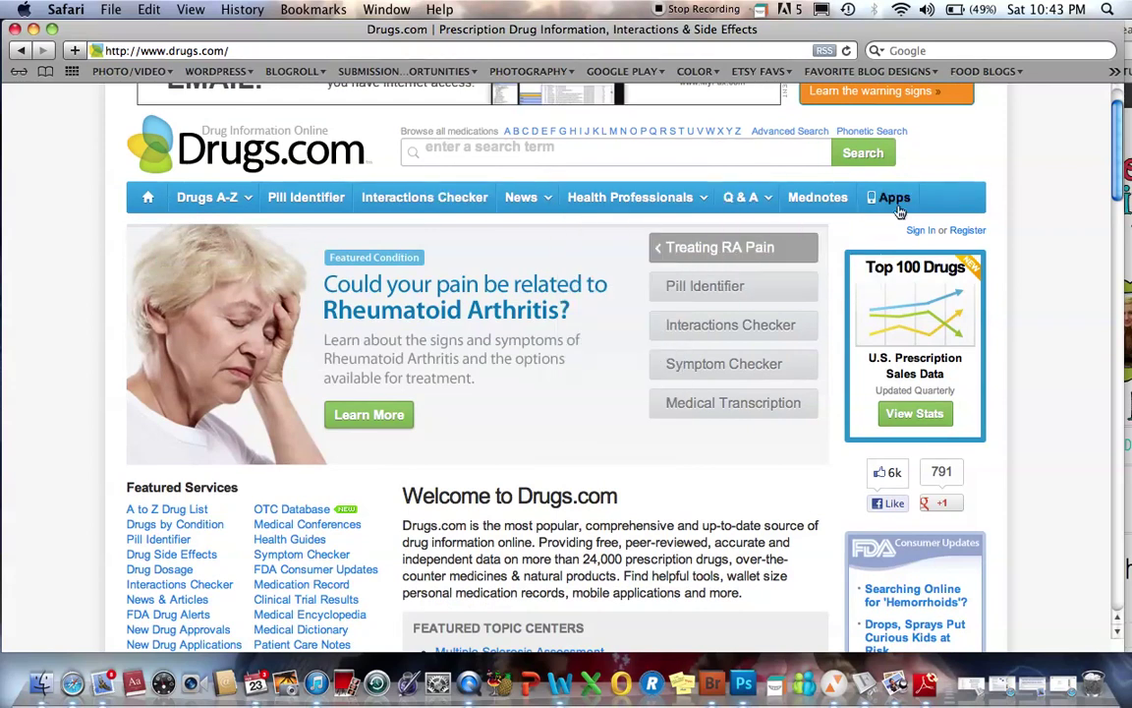
- Open the registration form and enter an email address, username and password
click(966, 231)
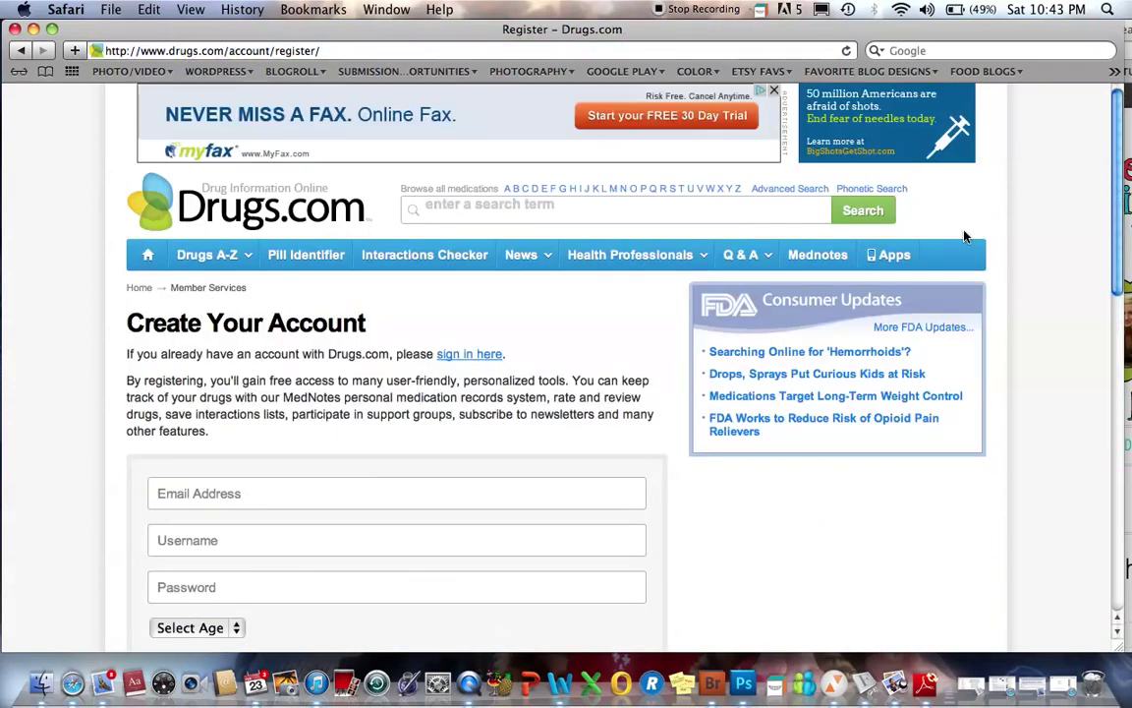
scroll(644, 327, down, 3)
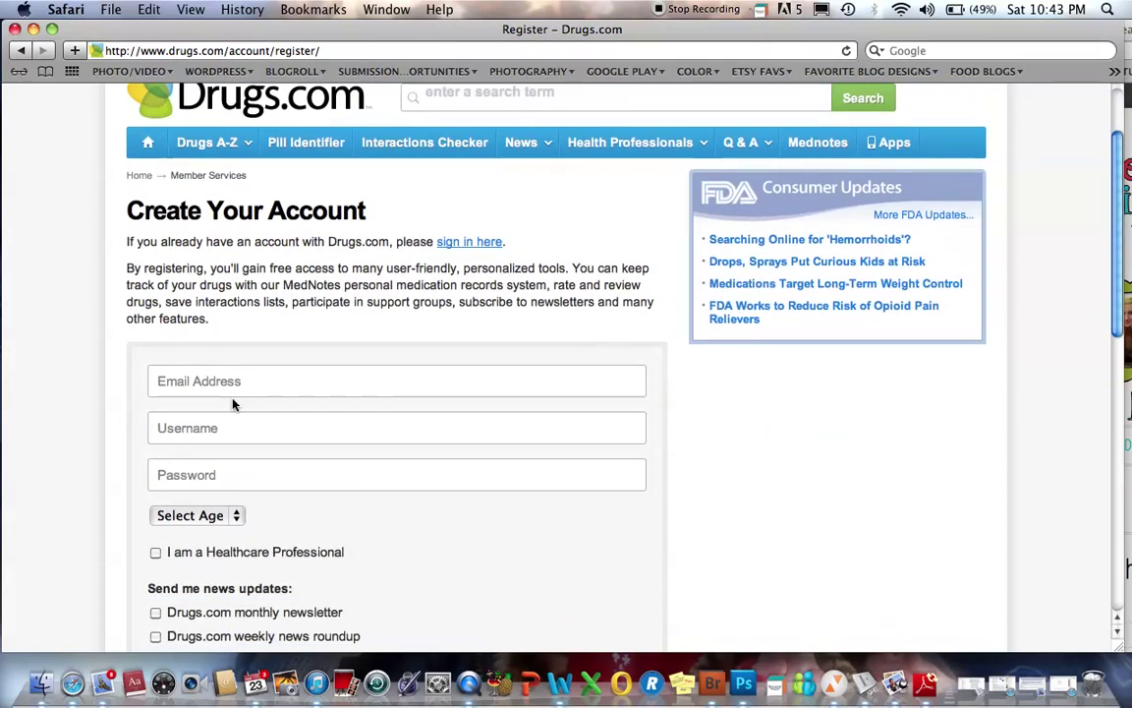
click(205, 386)
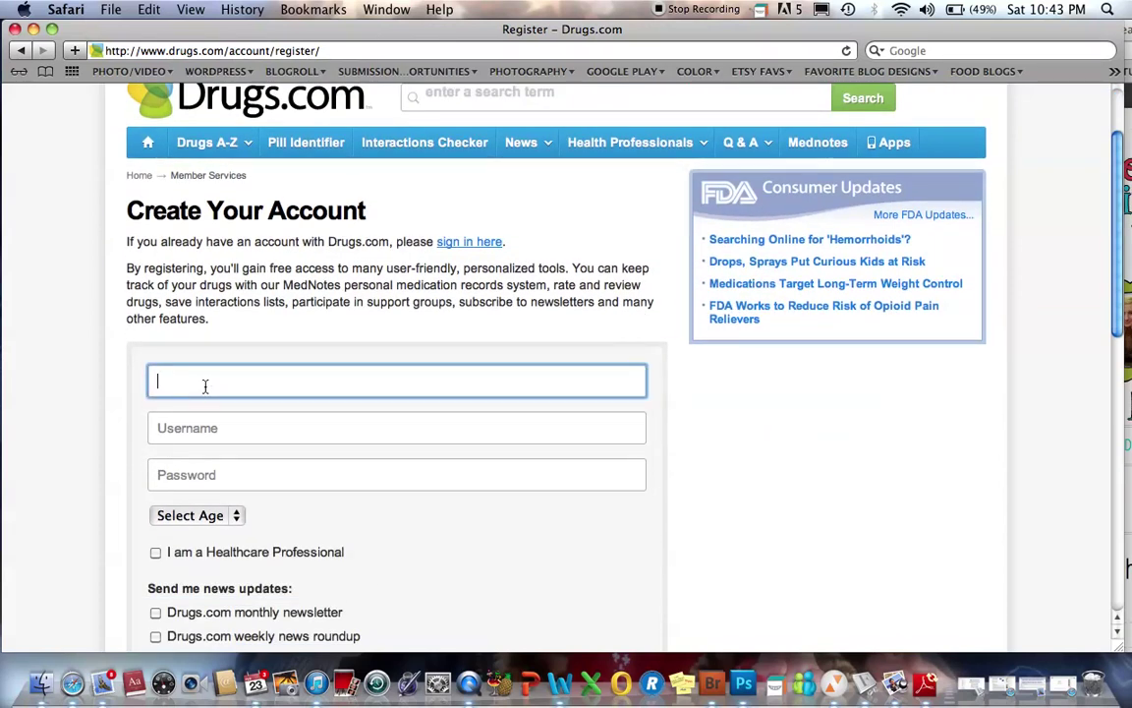
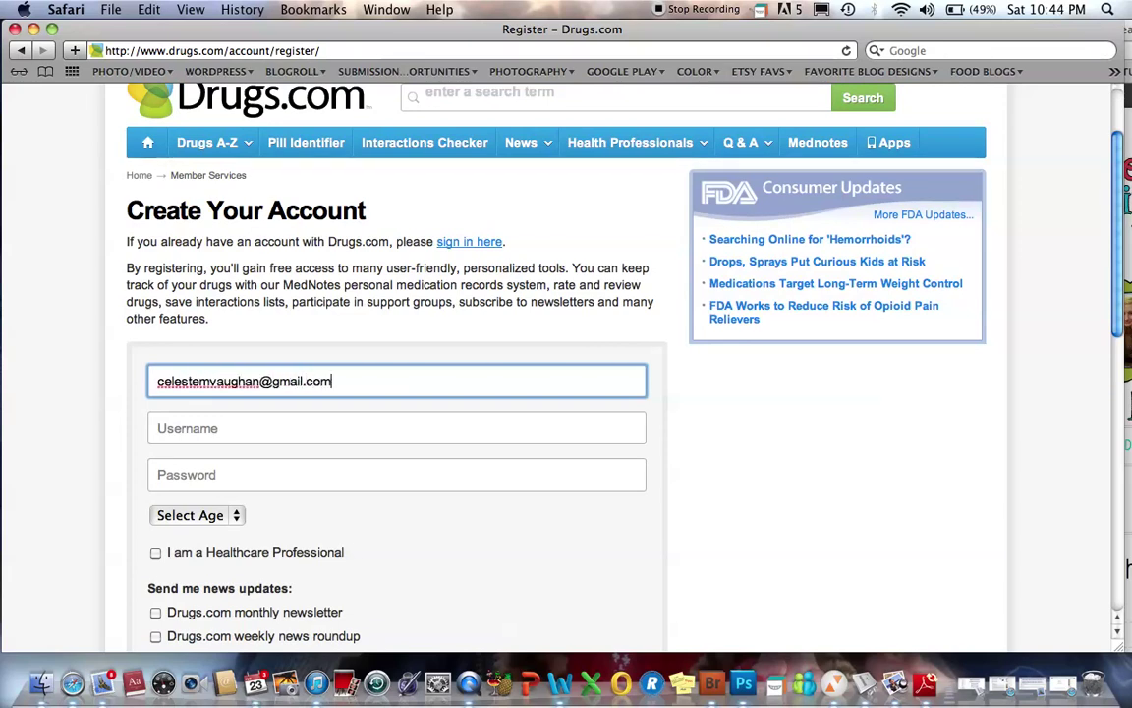
click(161, 428)
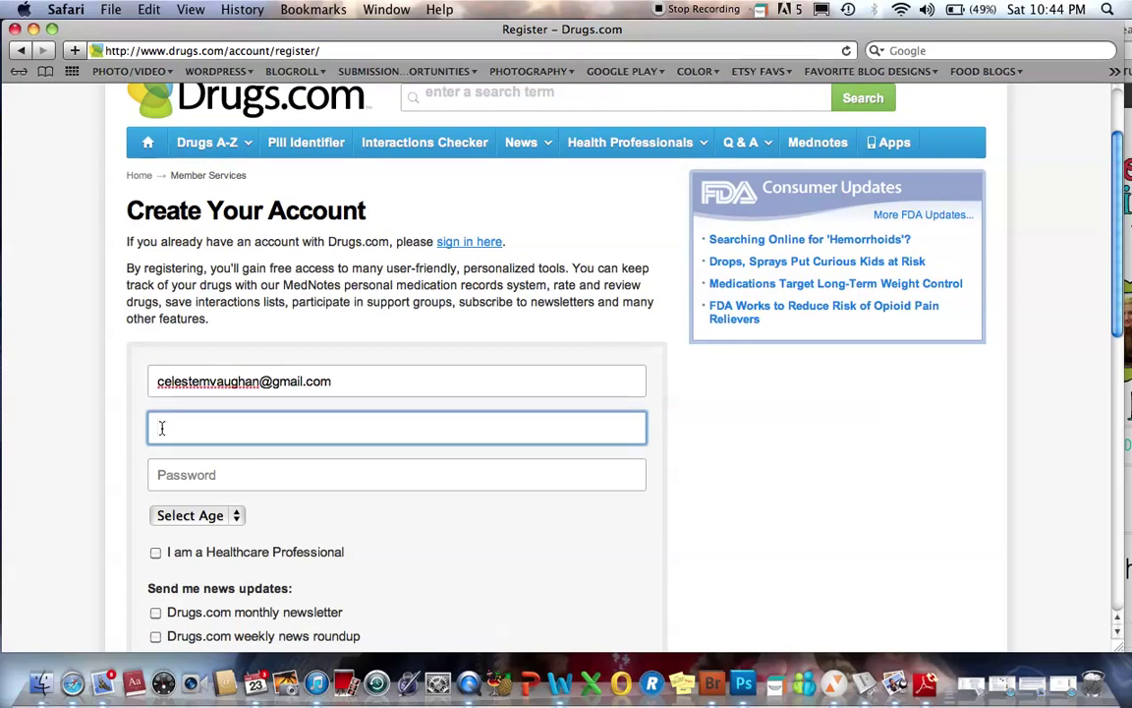
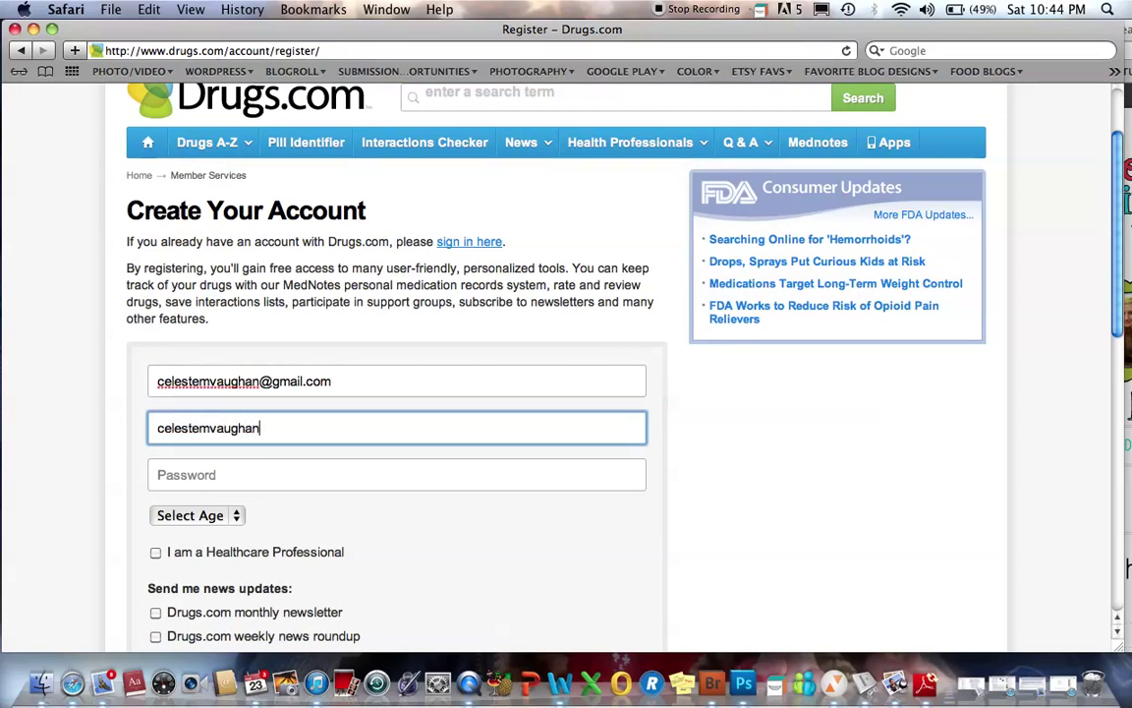
click(163, 473)
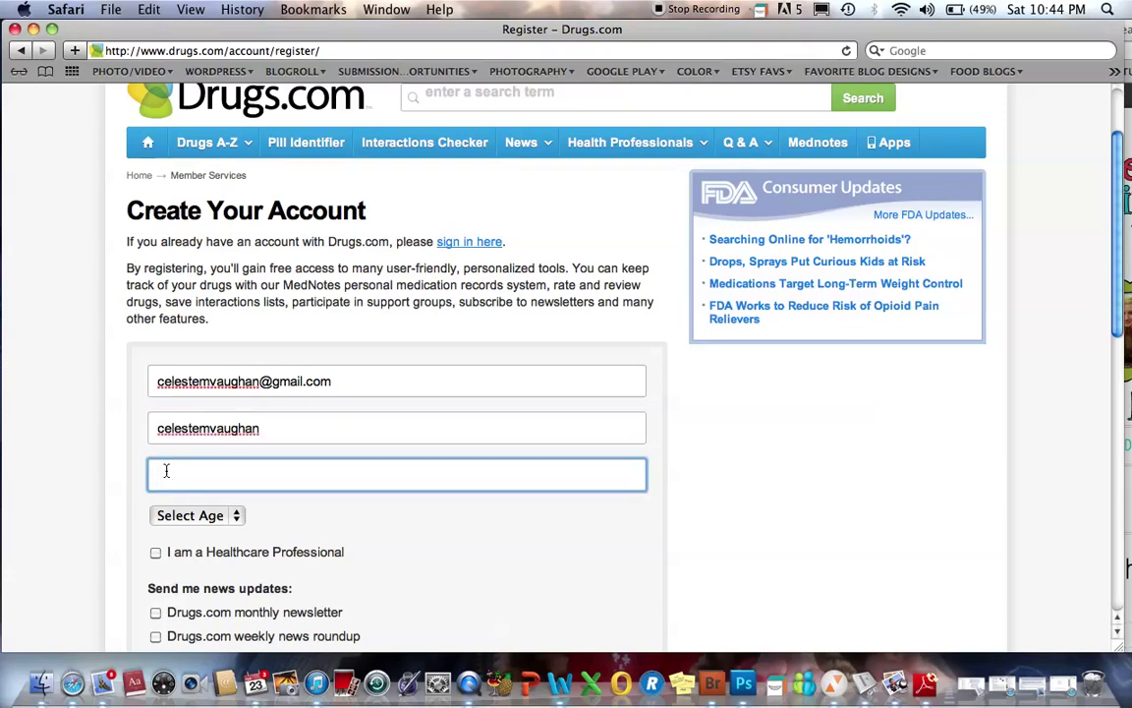
text(•••••••)
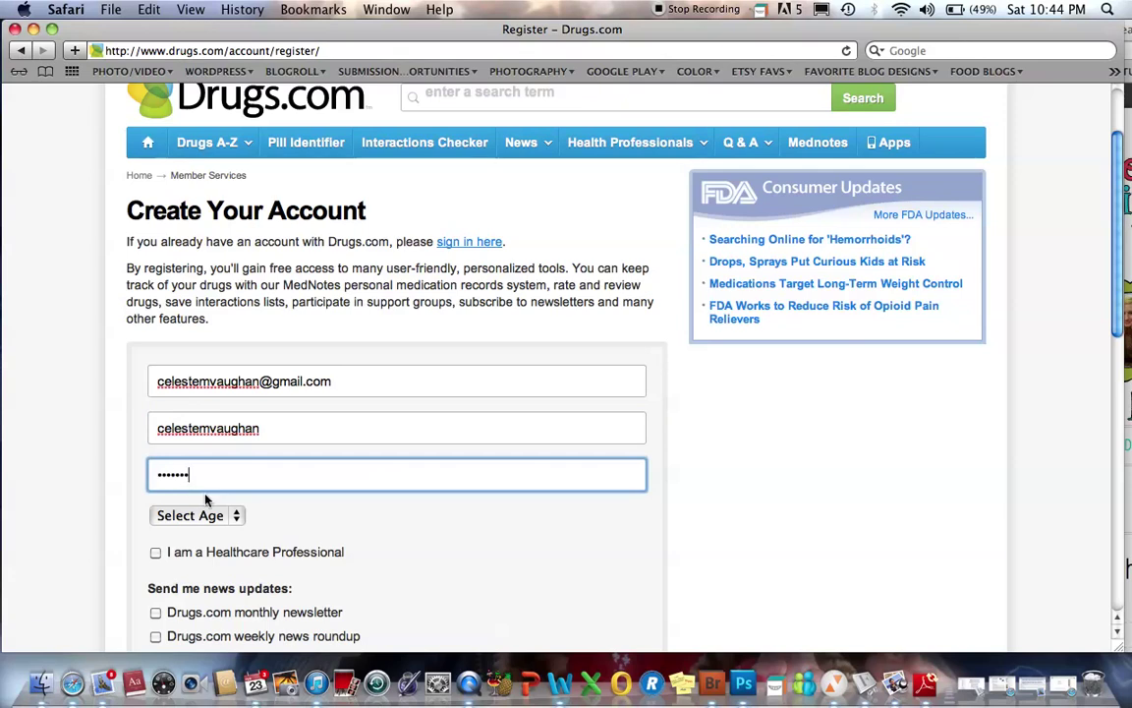
- Choose the 35-44 age range and tick I am a Healthcare Professional
click(229, 514)
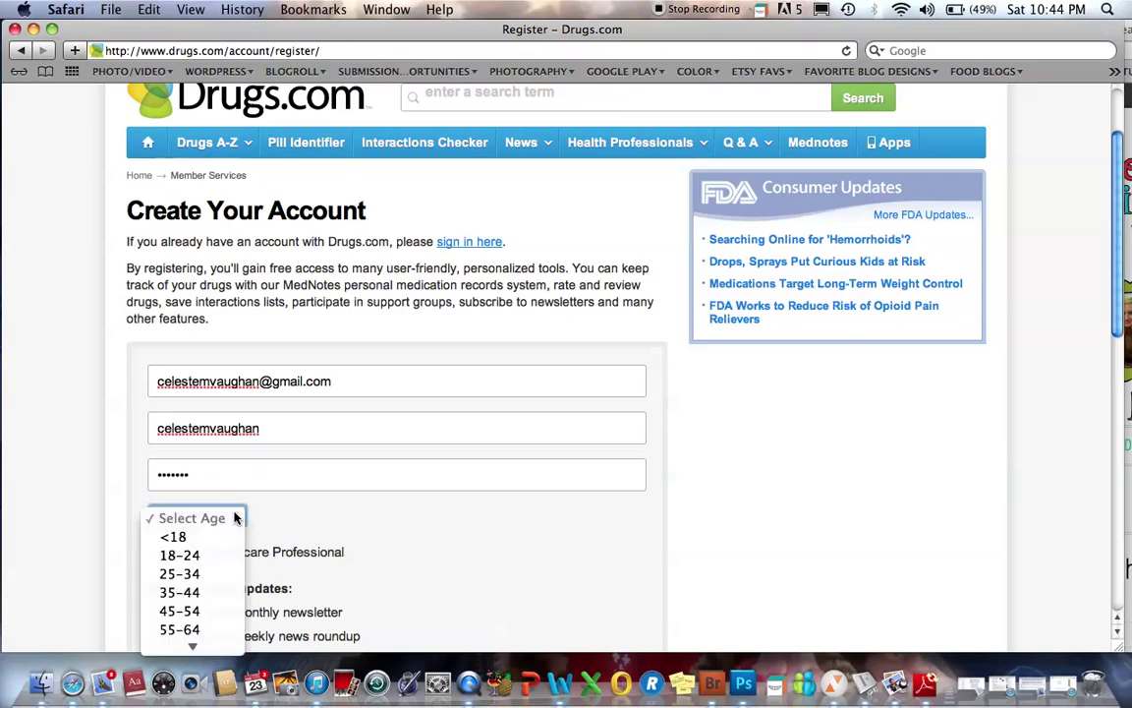
click(199, 585)
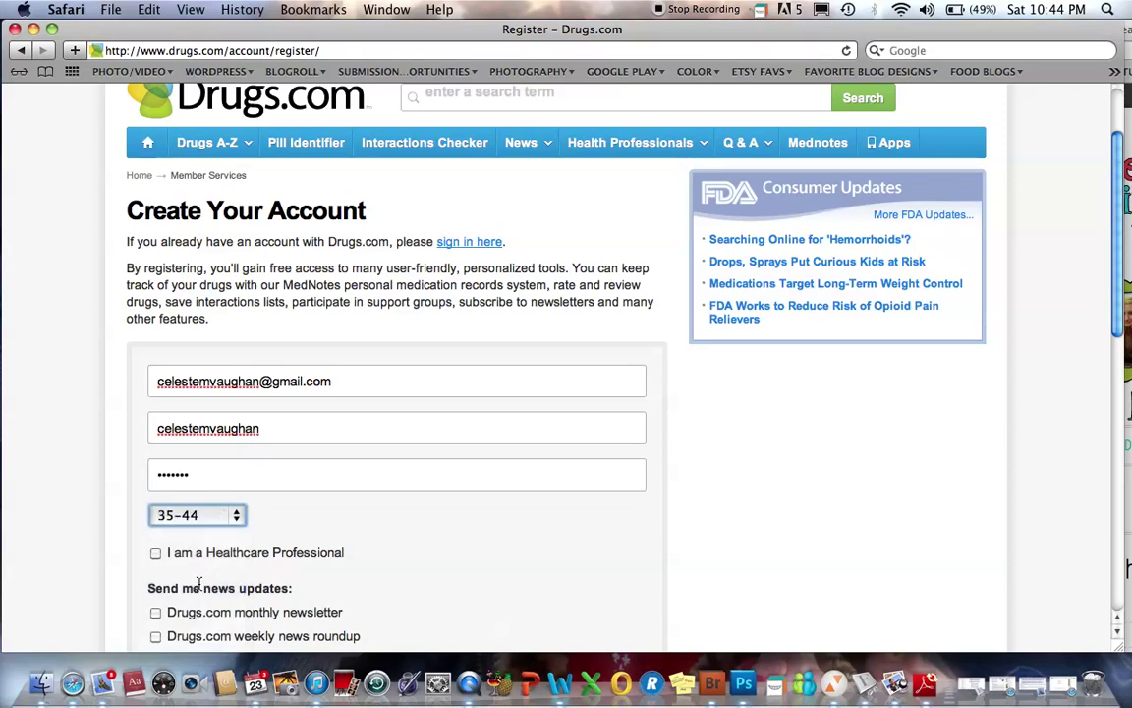
click(155, 556)
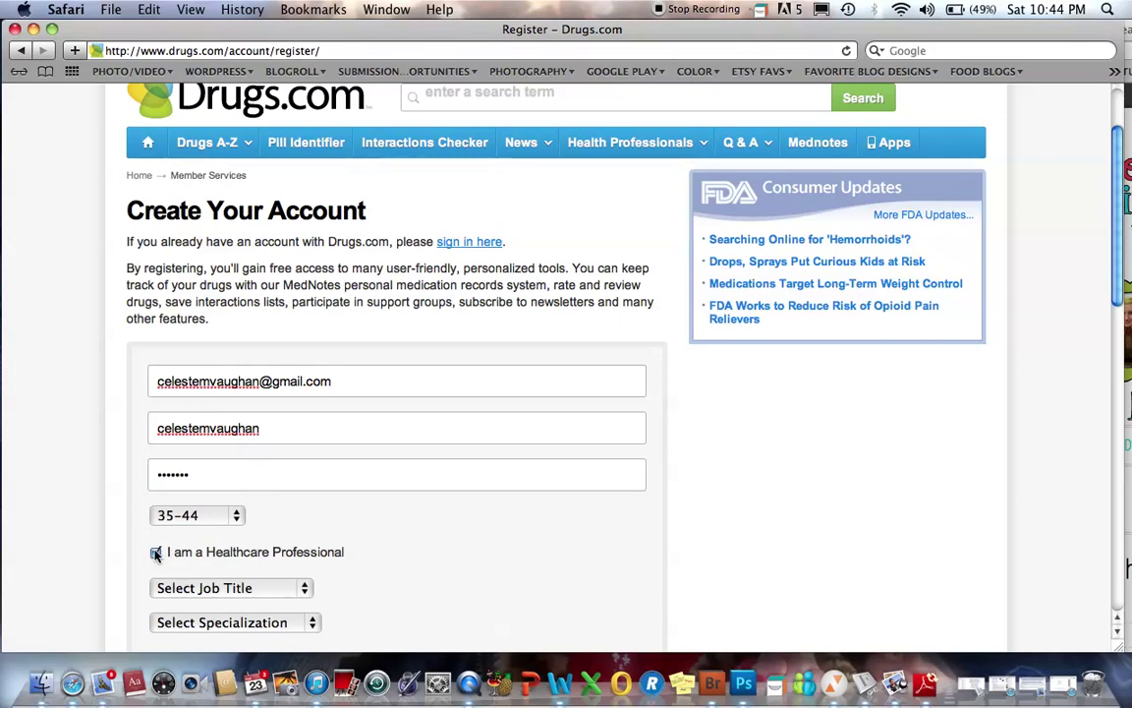
- Untick Healthcare Professional, answer the anti-spam check with 'spruce up', accept the terms and register
click(155, 554)
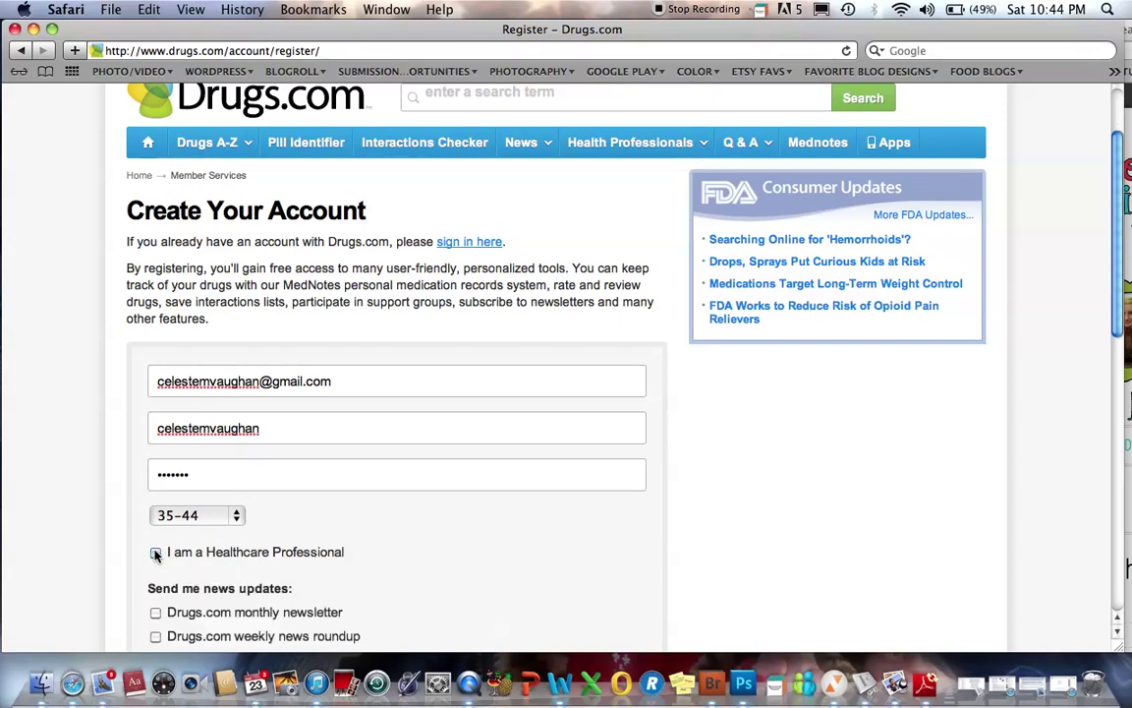
scroll(341, 536, down, 5)
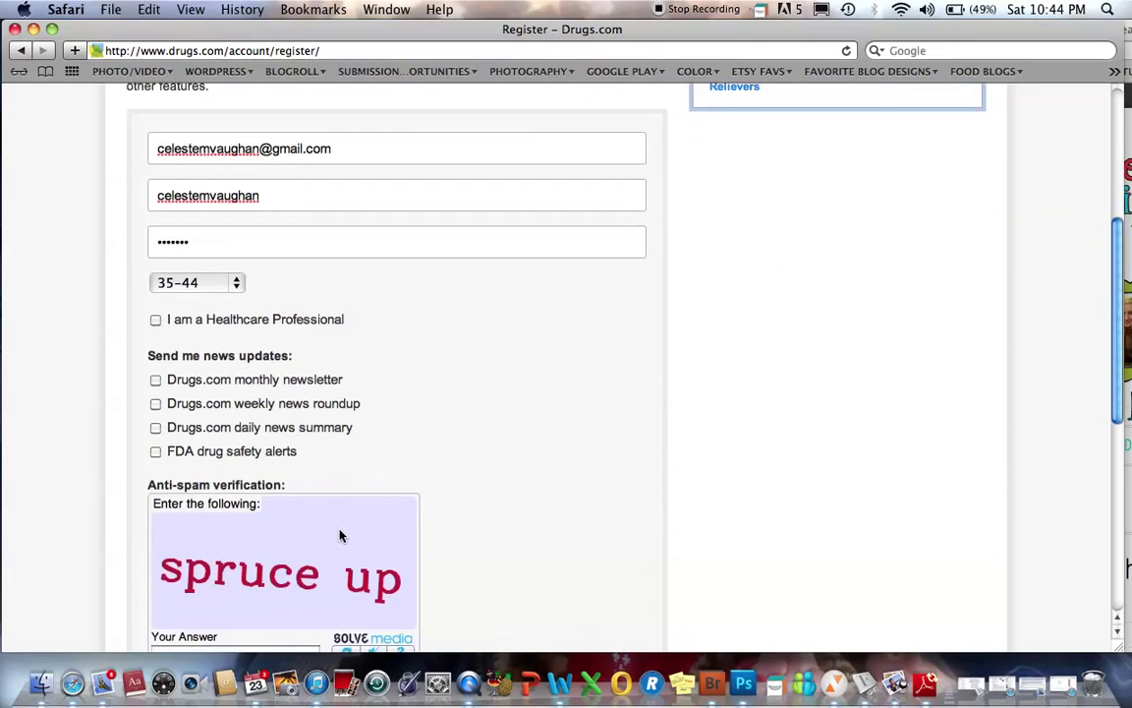
scroll(329, 396, down, 4)
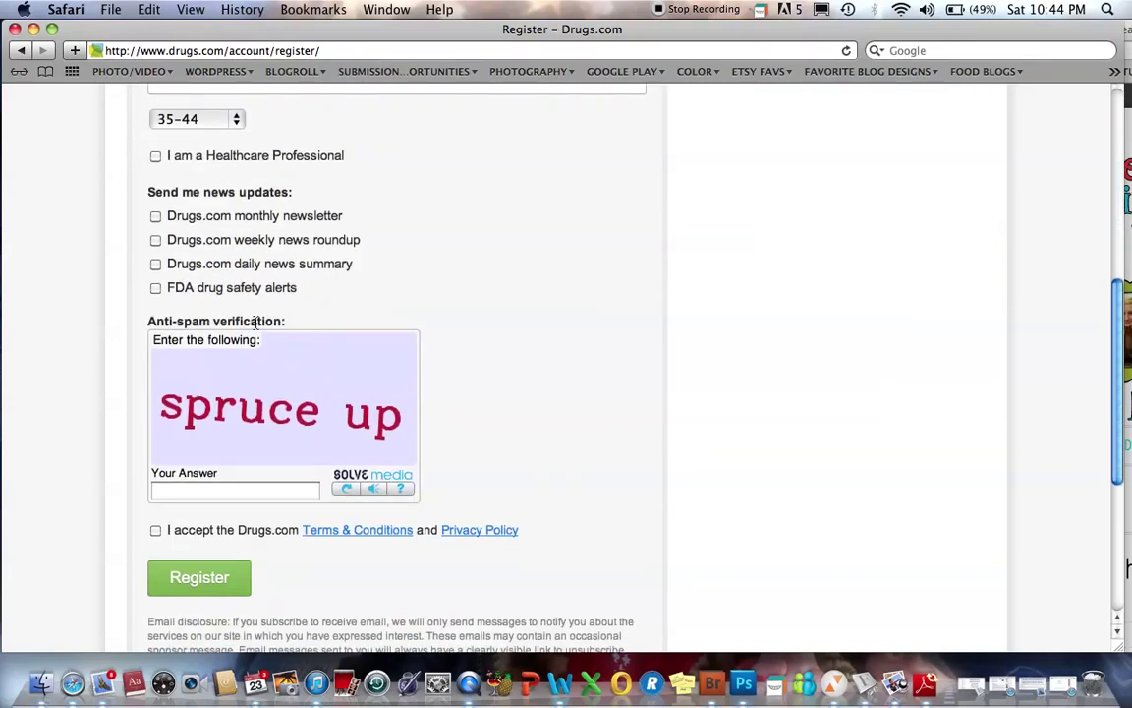
scroll(255, 323, down, 1)
click(186, 451)
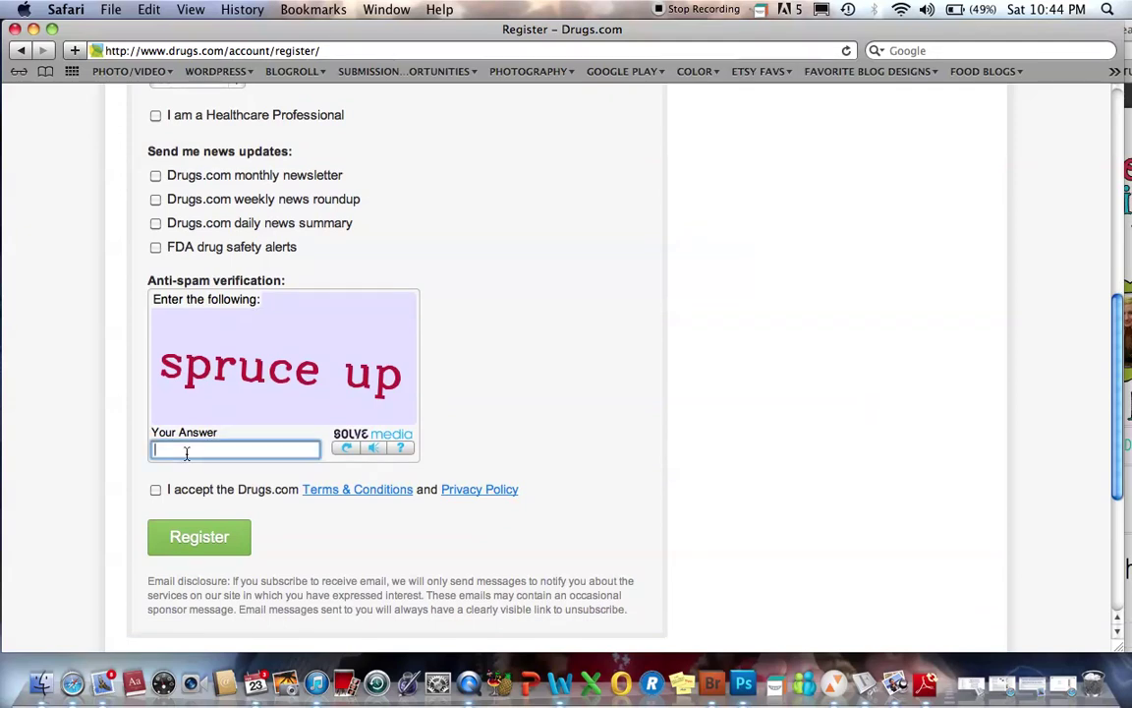
text(spruce up)
click(154, 493)
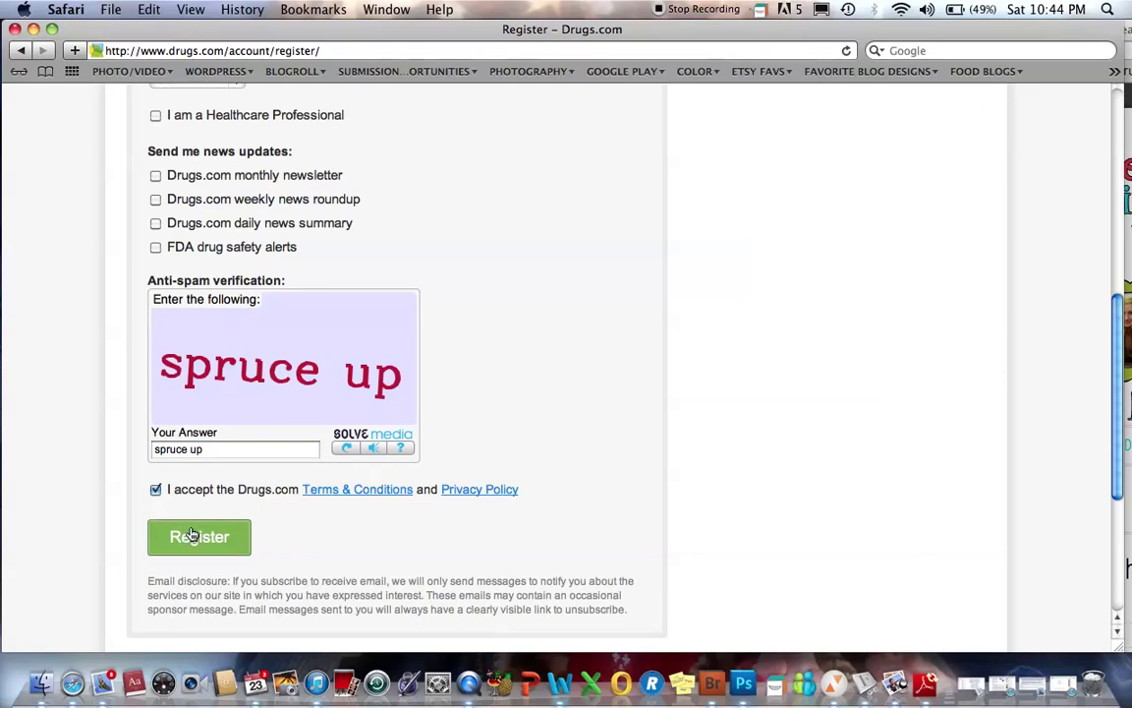
click(192, 535)
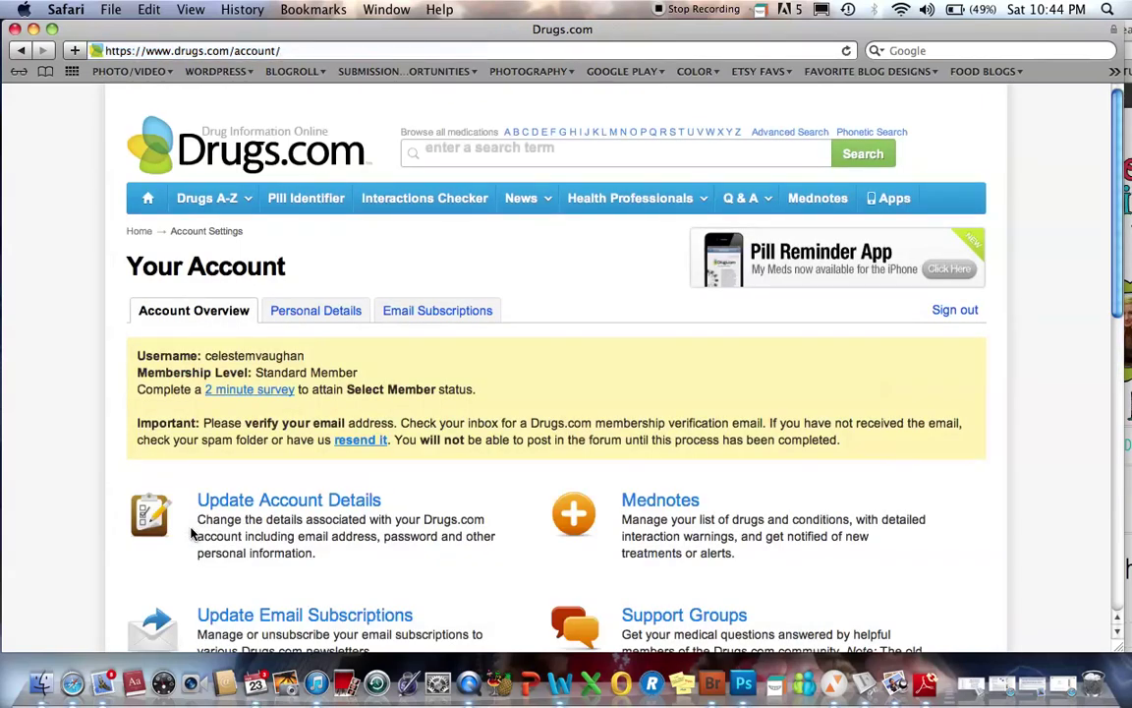
scroll(417, 427, down, 8)
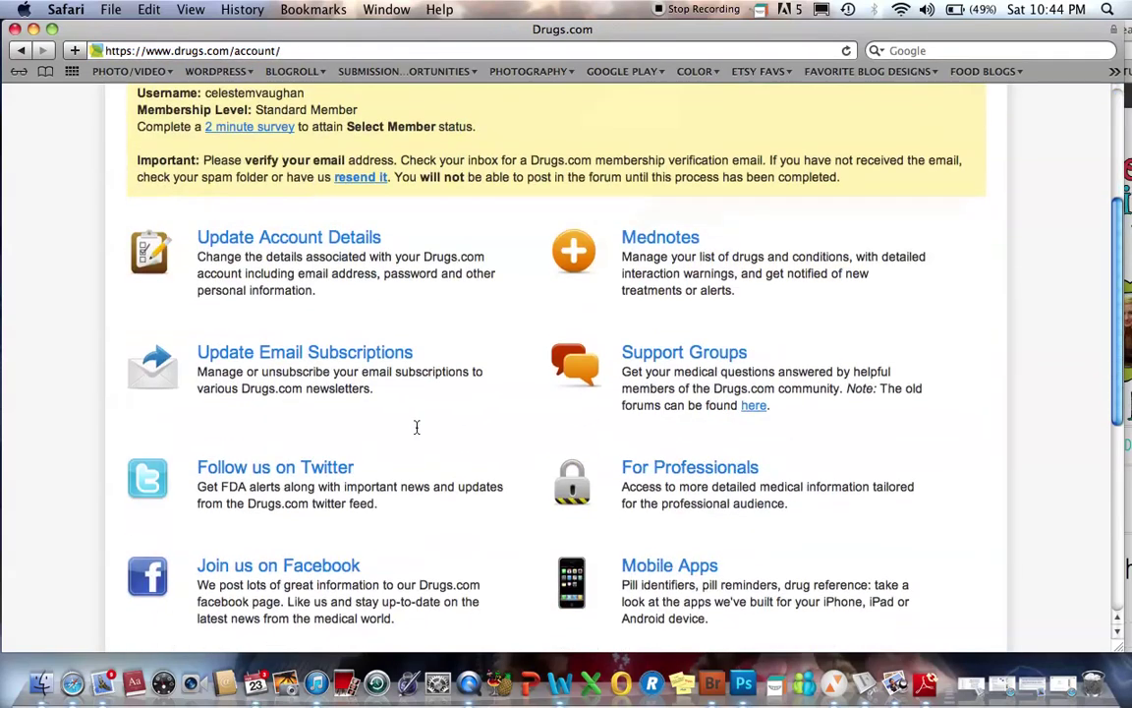
scroll(417, 427, down, 7)
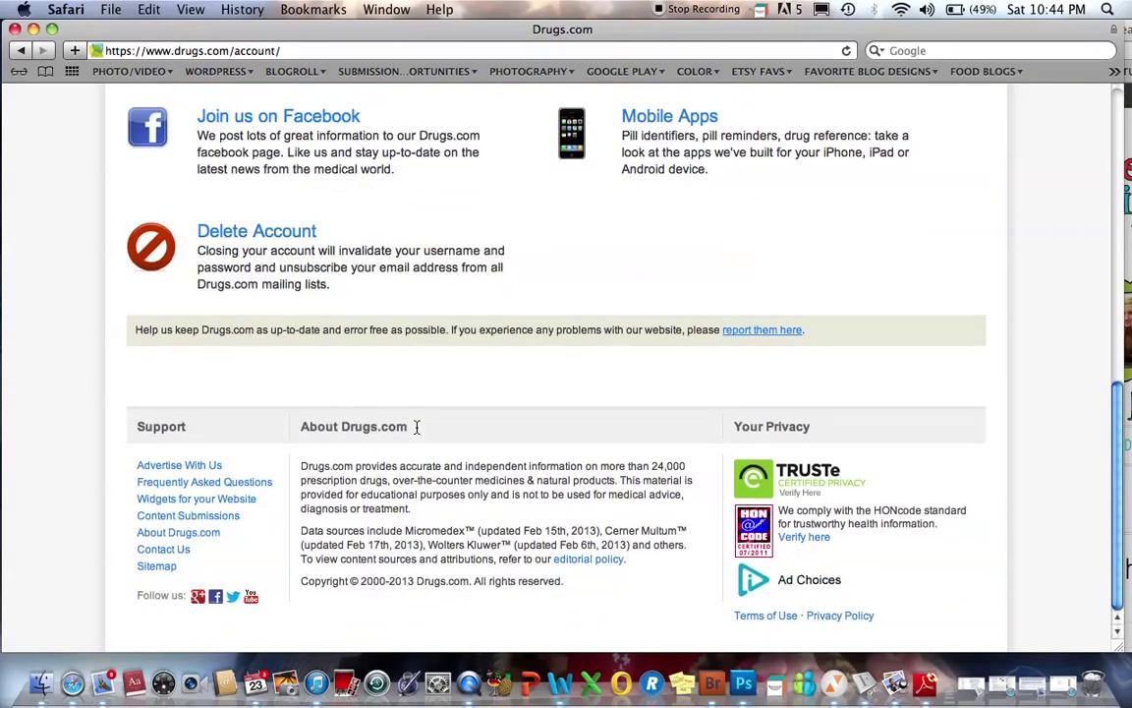
scroll(417, 426, up, 8)
scroll(417, 426, up, 7)
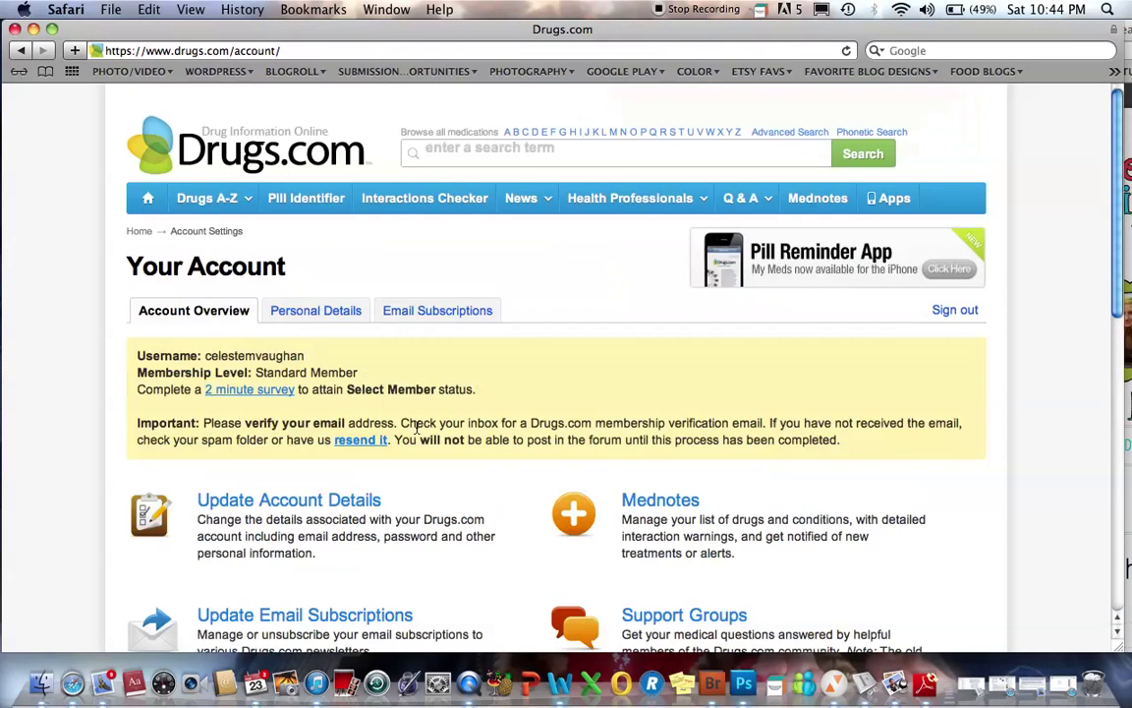
scroll(417, 427, down, 3)
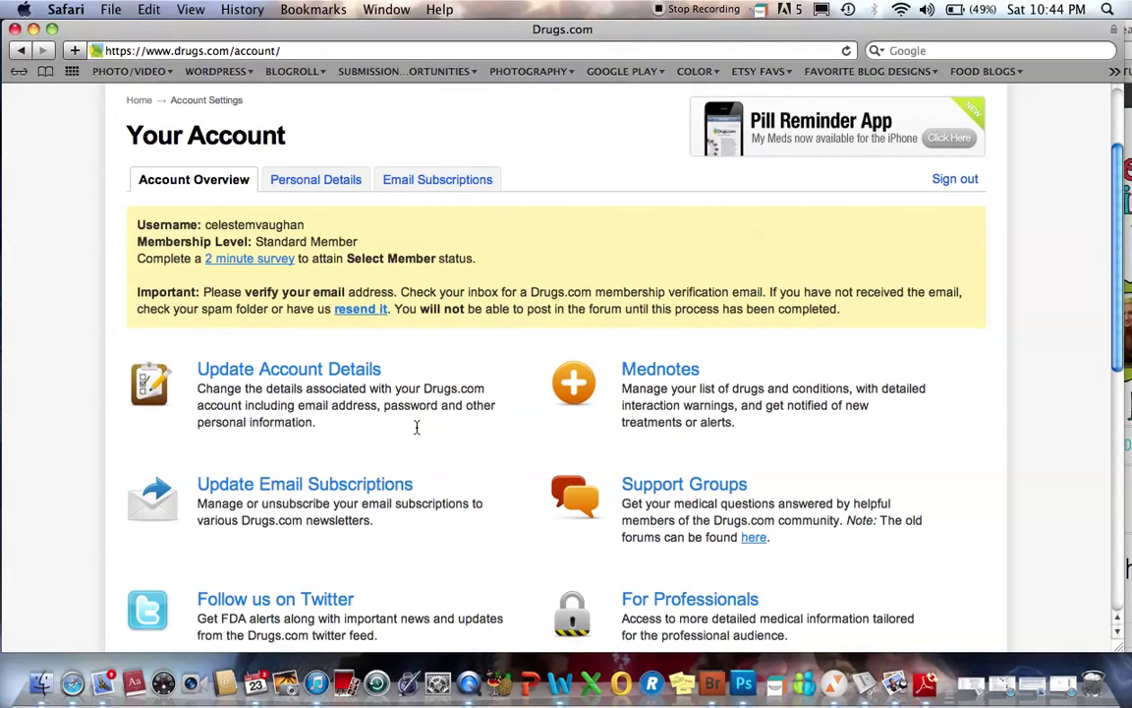
scroll(467, 477, up, 3)
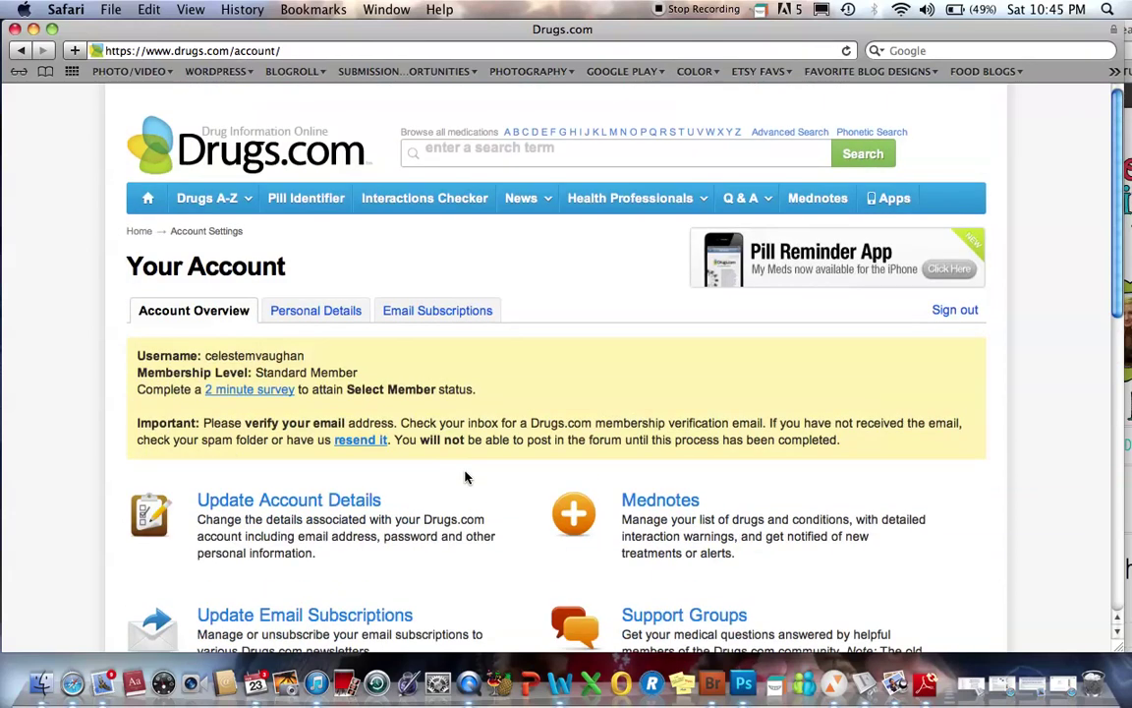
- Open the Drug Interactions Checker and agree to its terms
click(417, 200)
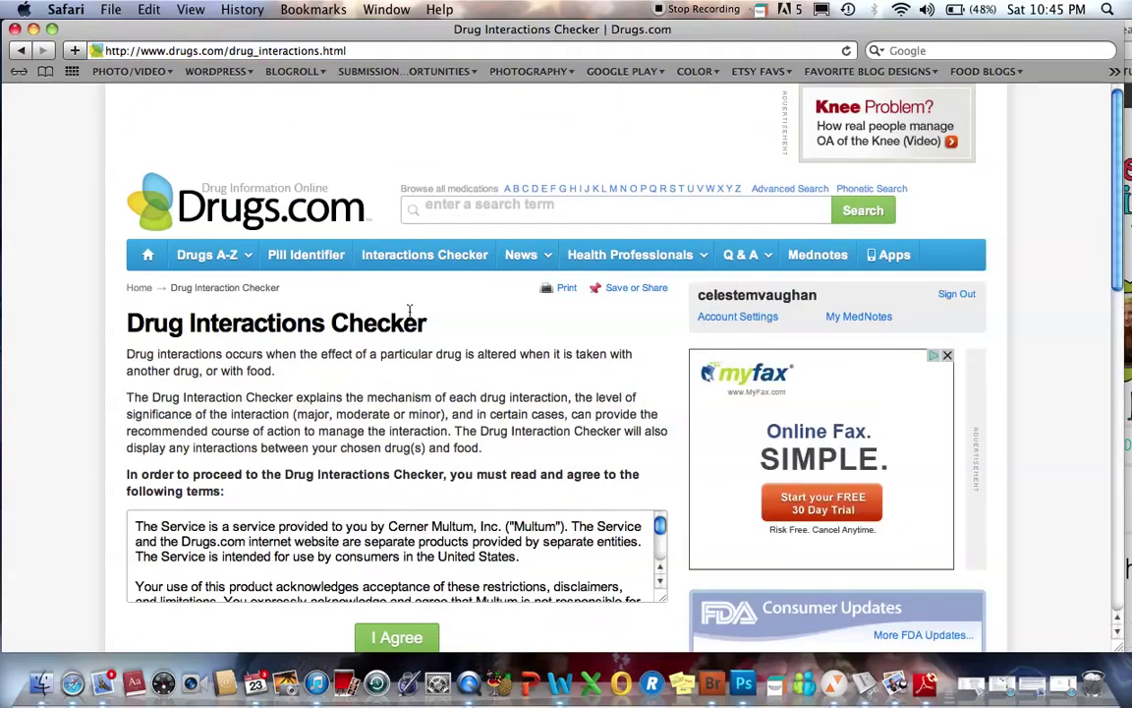
scroll(408, 334, down, 3)
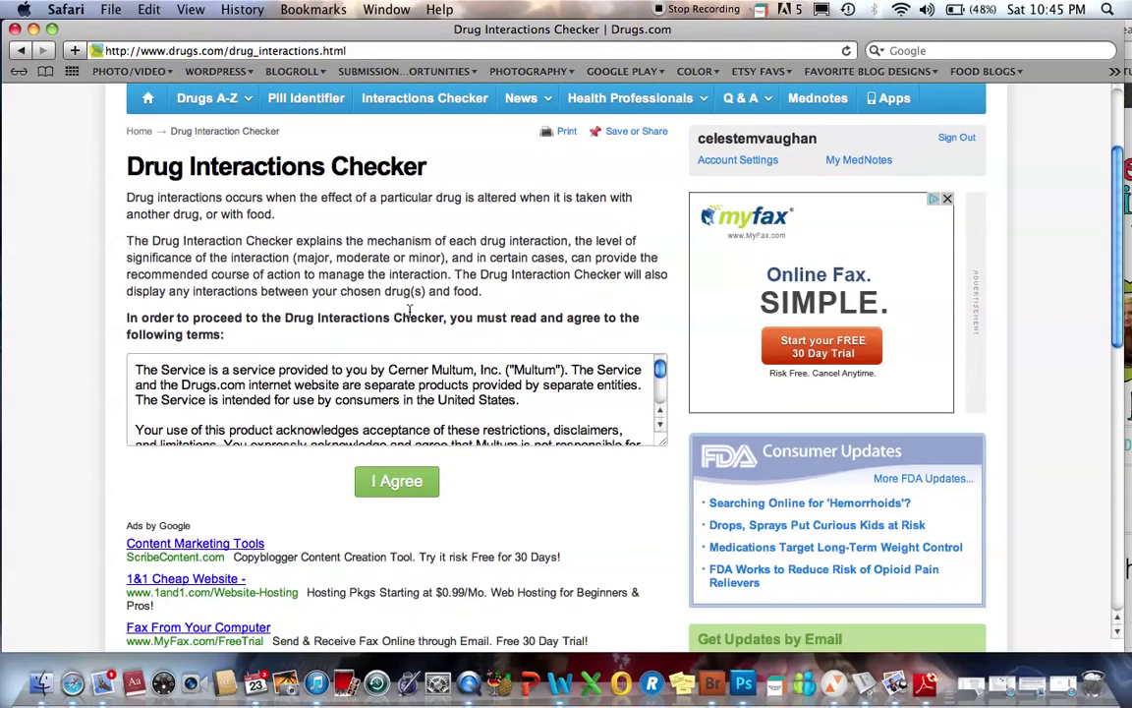
click(396, 482)
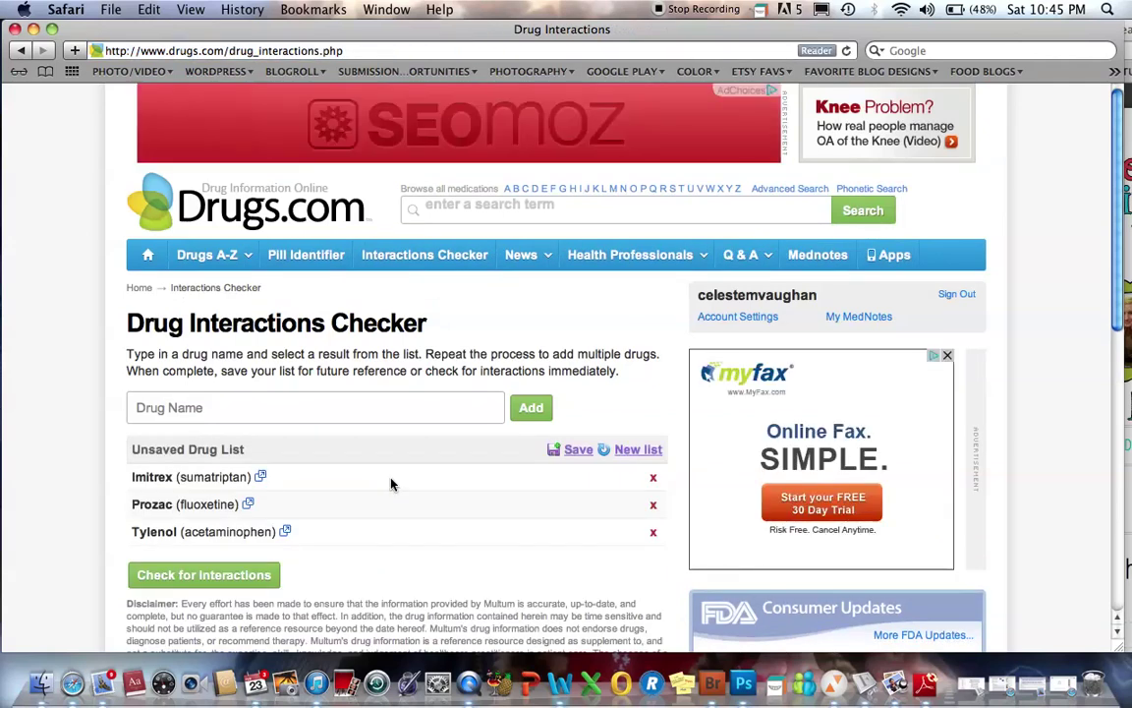
scroll(390, 483, down, 2)
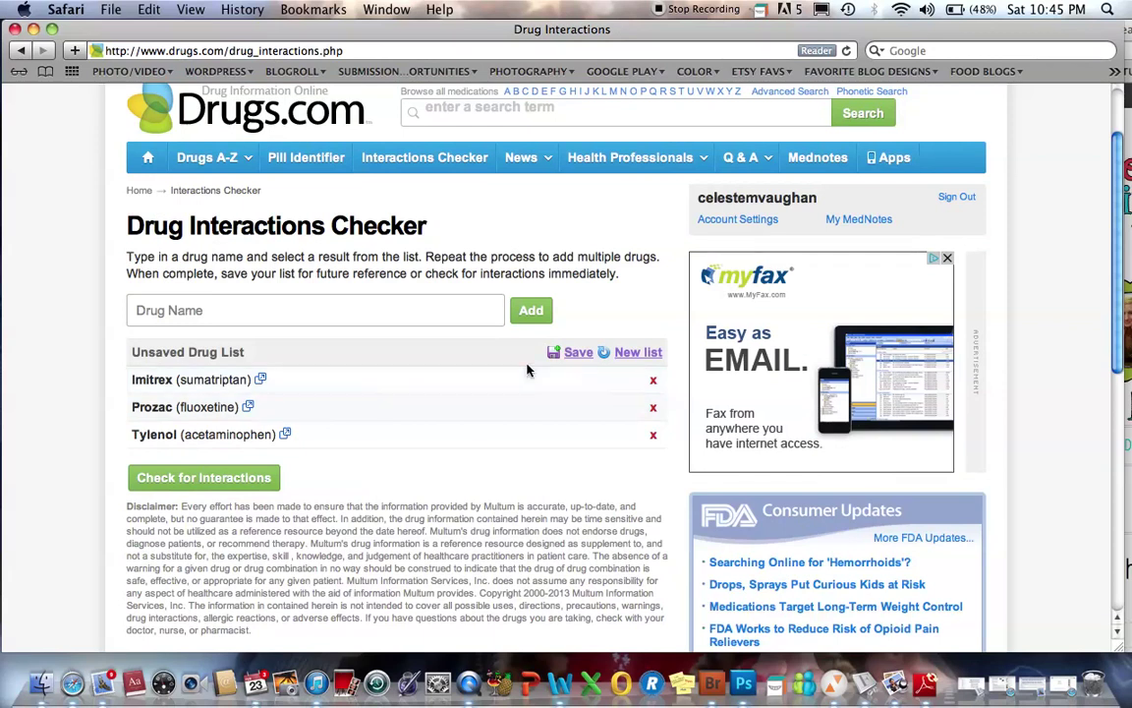
- Replace the old unsaved drug list with a new, empty list
click(637, 352)
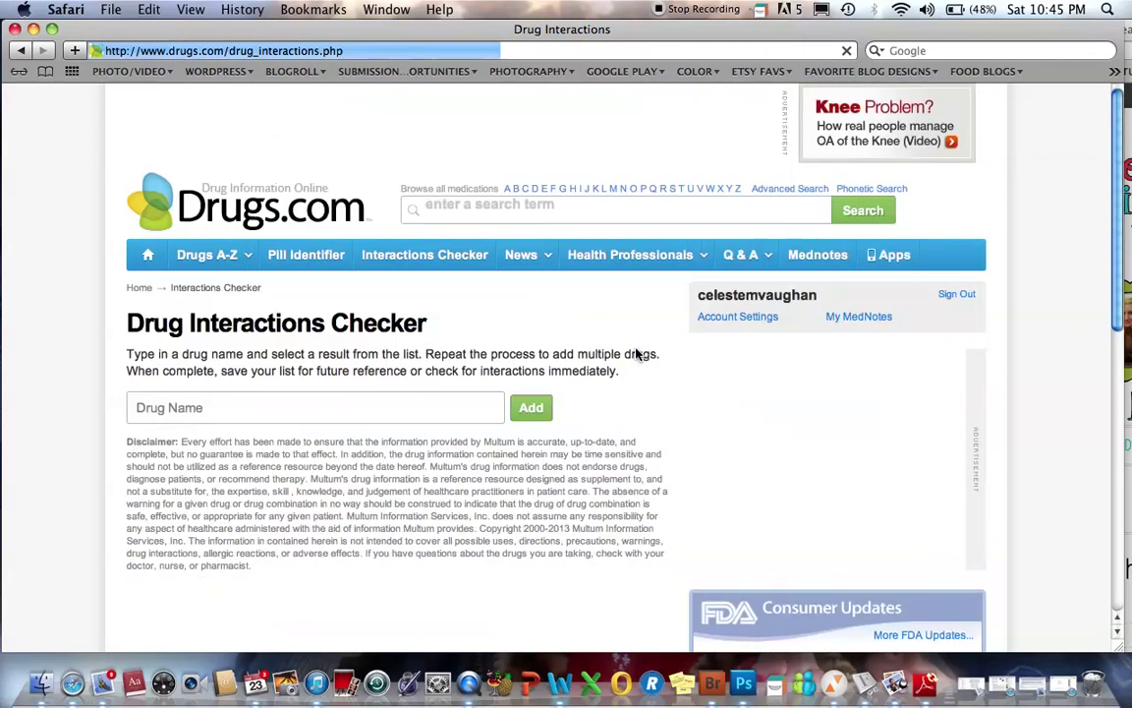
scroll(440, 432, down, 1)
scroll(440, 432, down, 4)
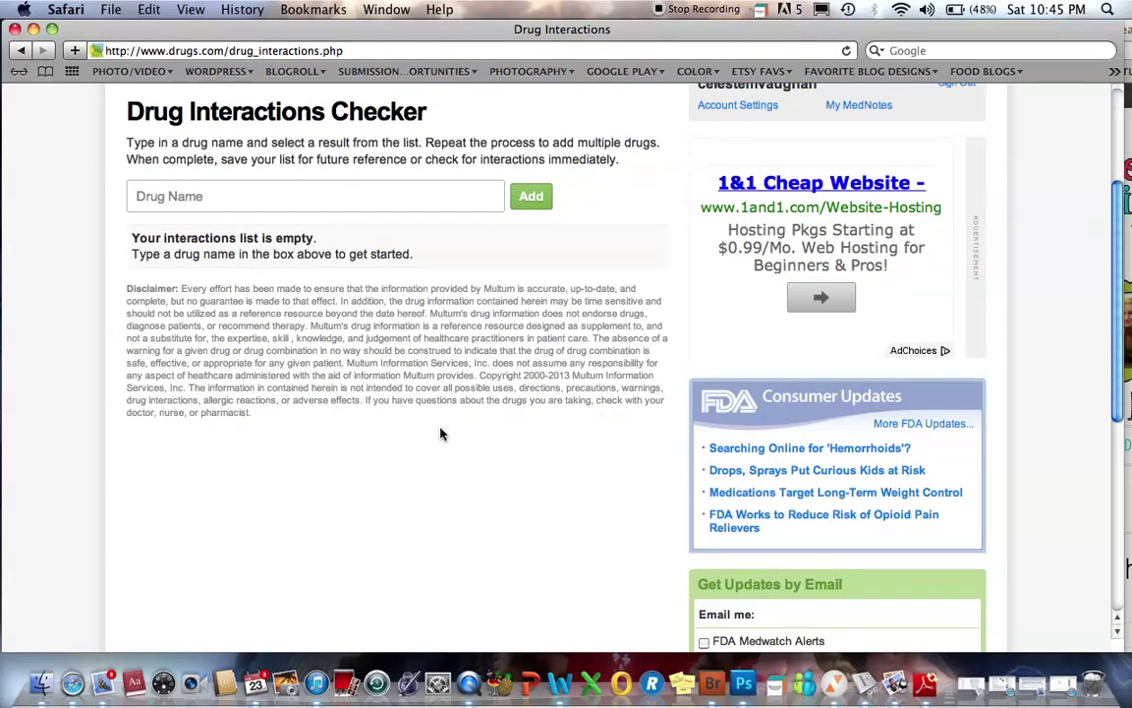
scroll(441, 433, up, 3)
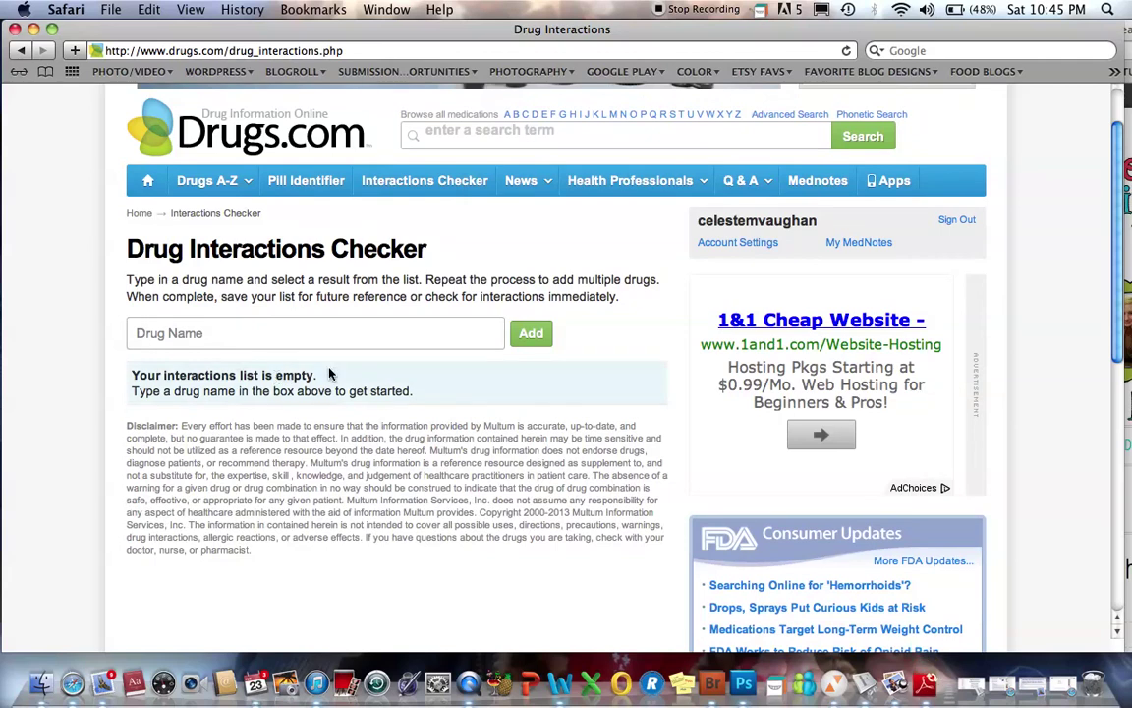
scroll(330, 374, up, 2)
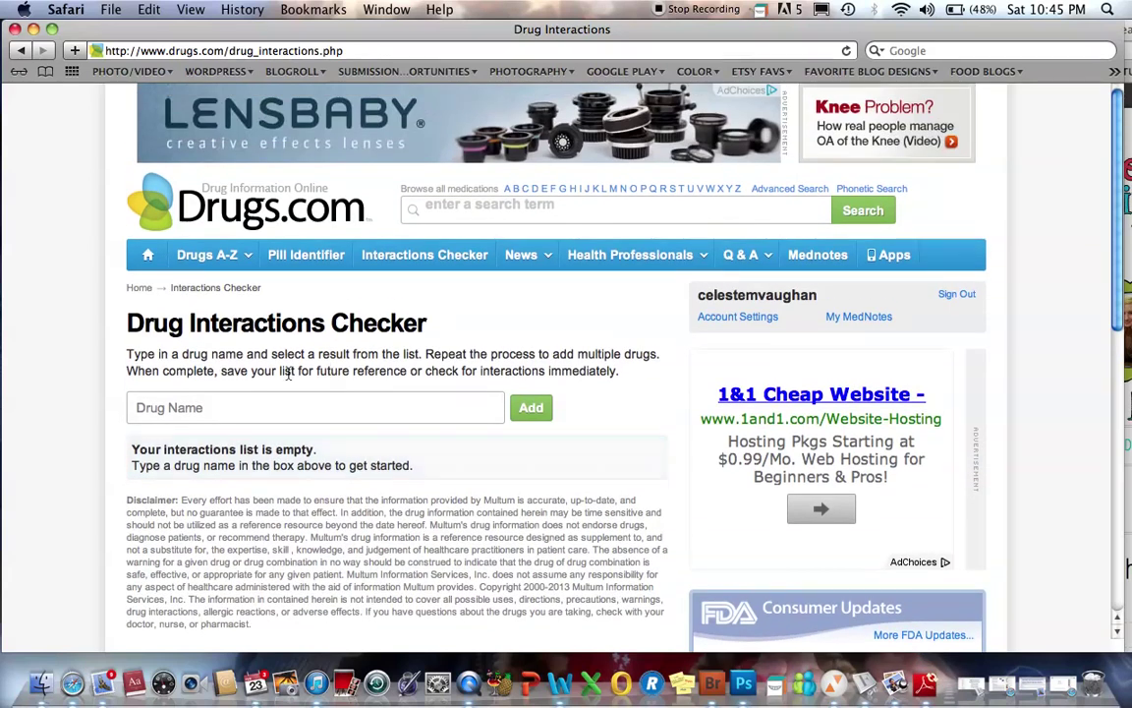
- Add Cymbalta (duloxetine) and Imitrex (sumatriptan) to the drug list
click(153, 411)
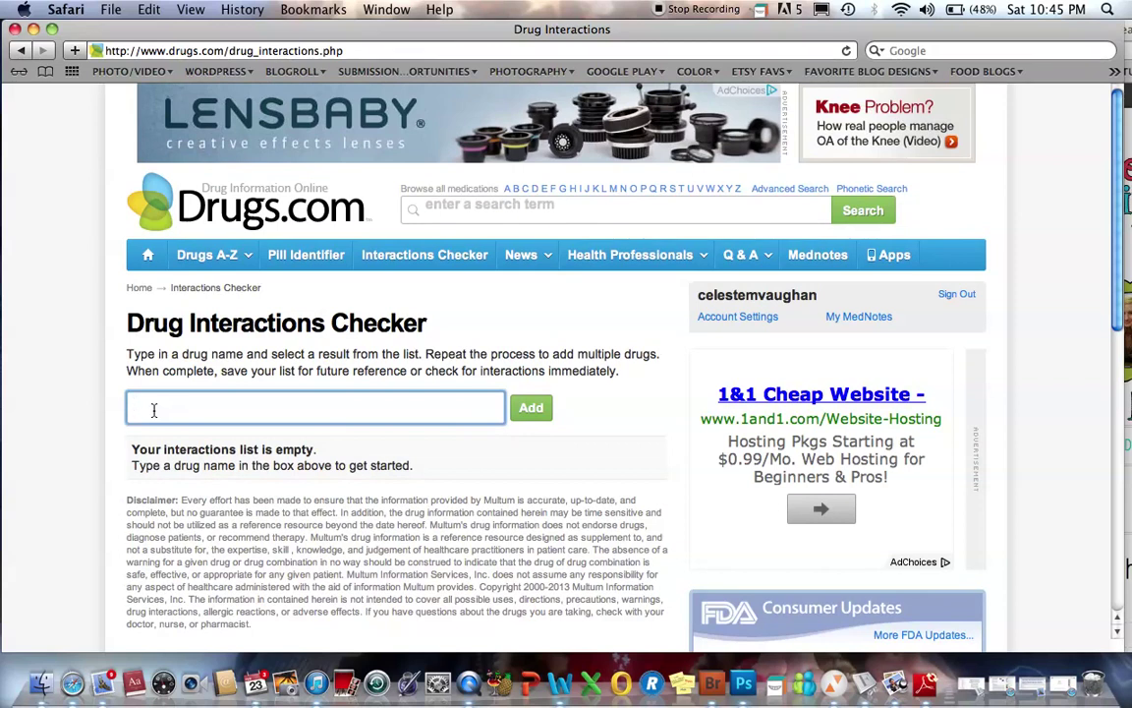
text(Cymbal)
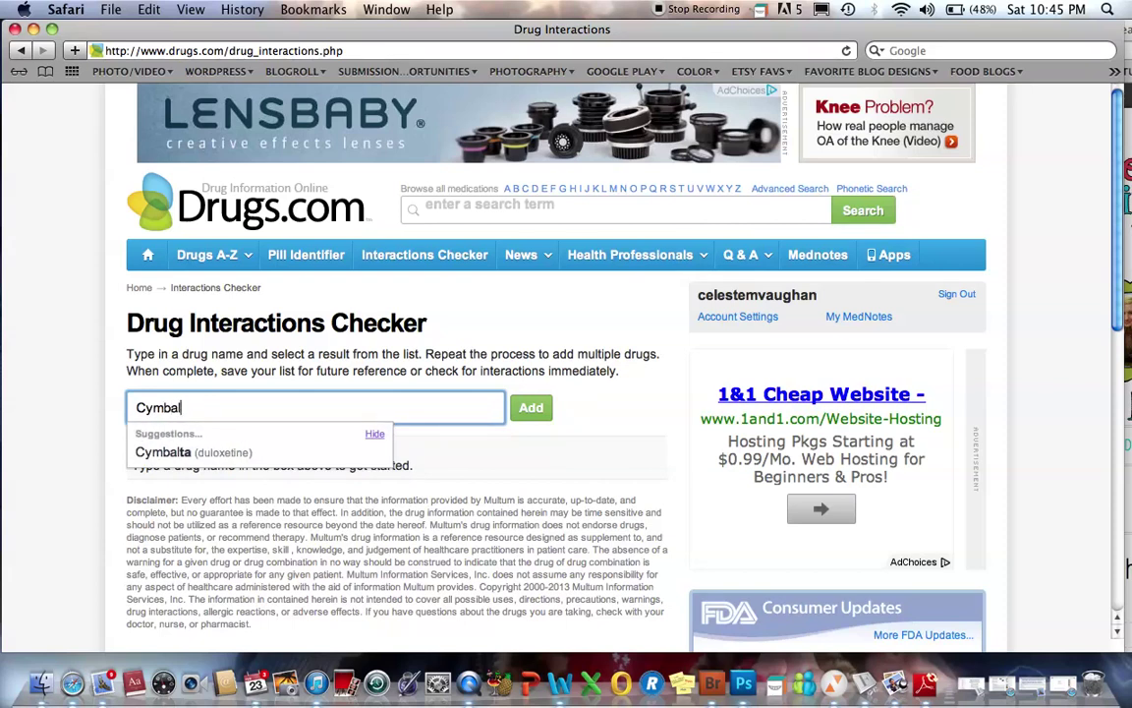
click(163, 452)
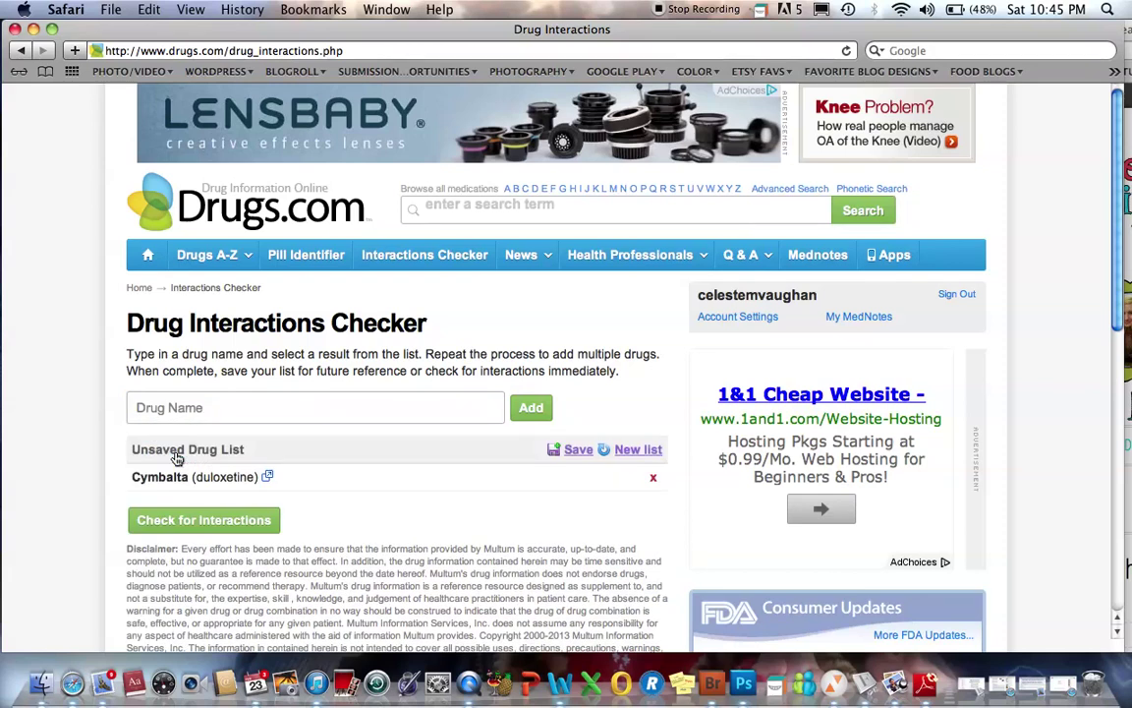
click(170, 410)
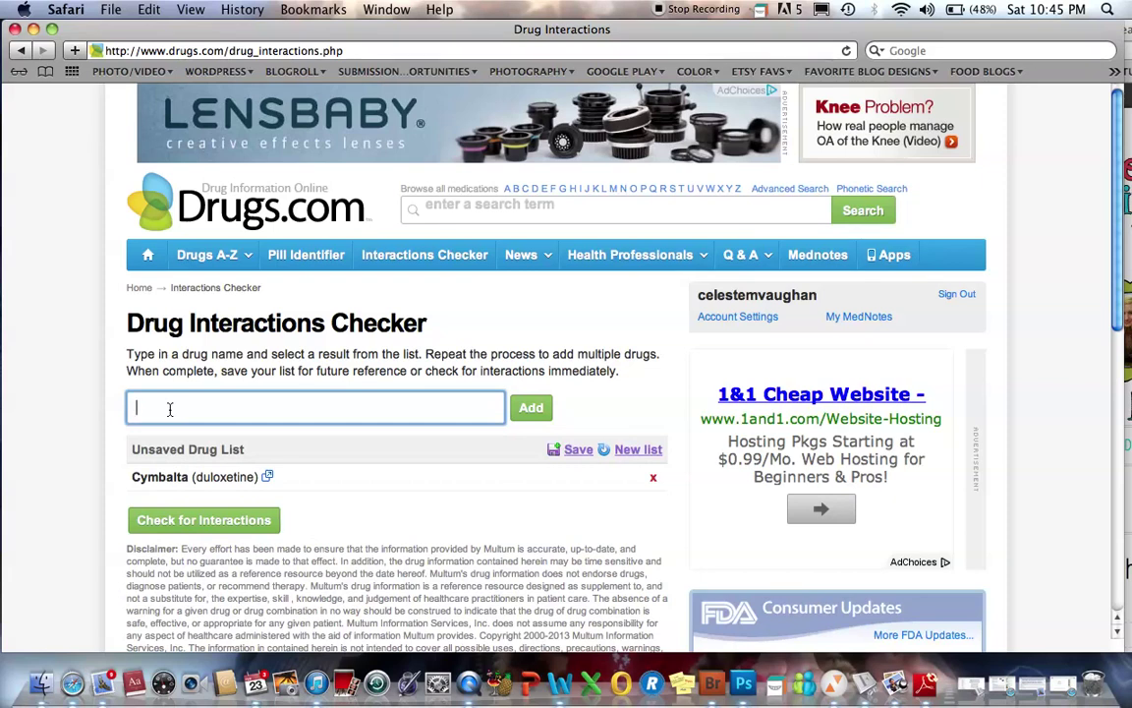
text(Imitrex)
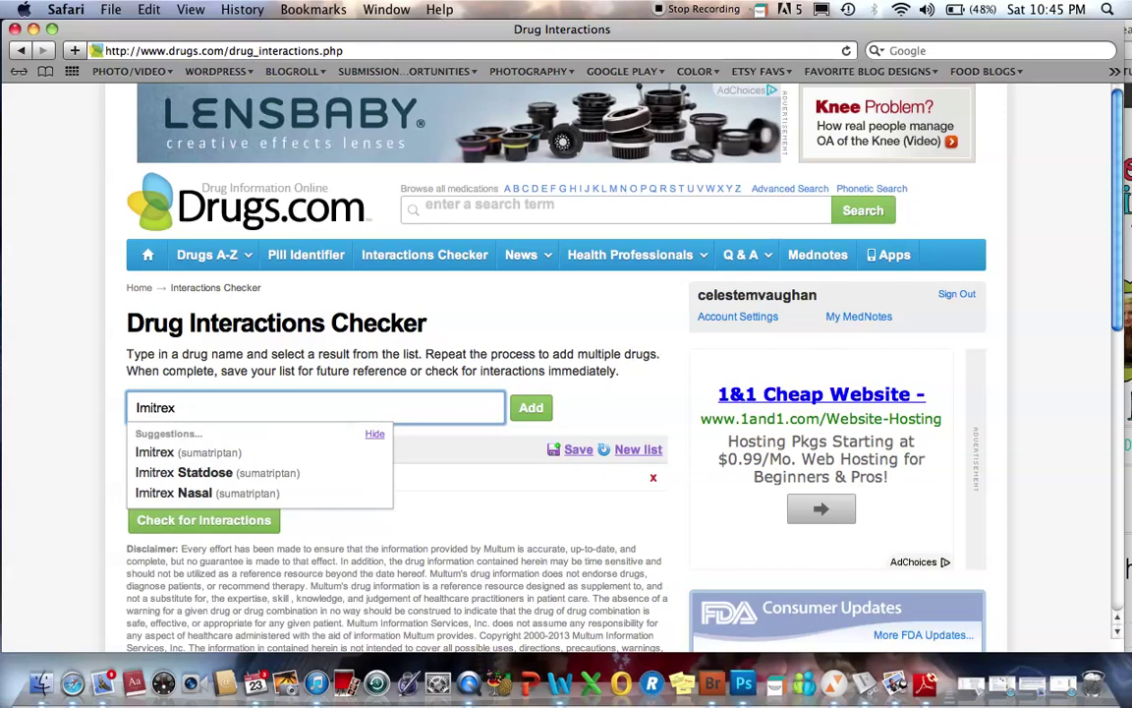
click(168, 454)
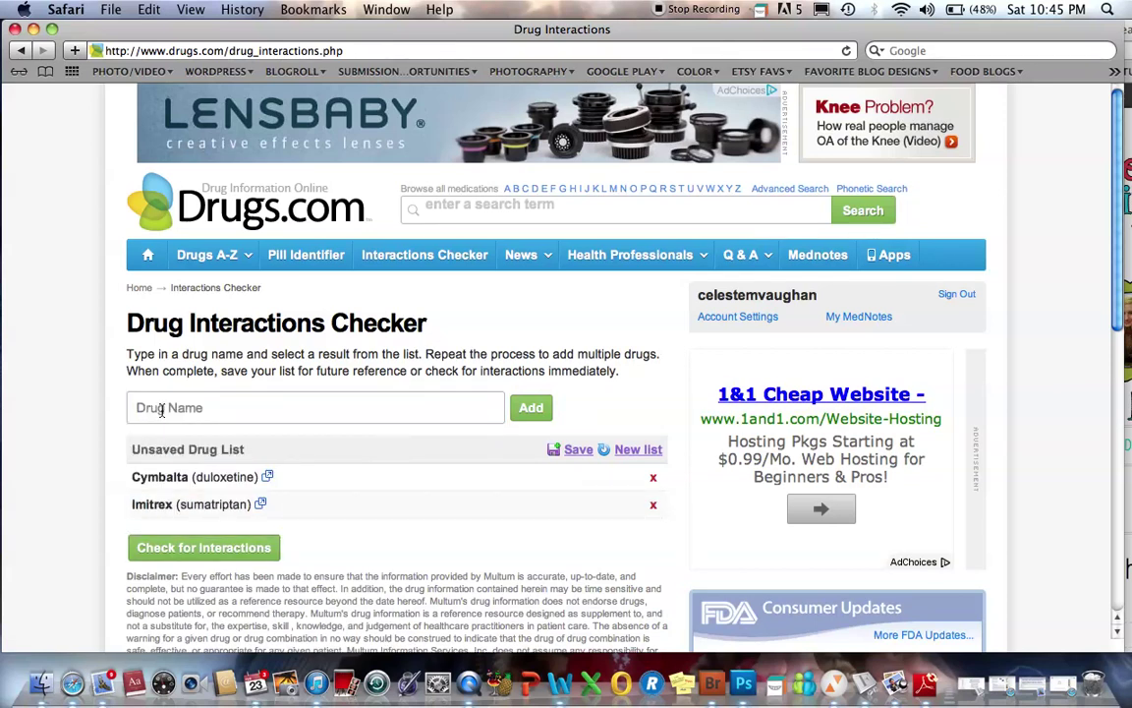
- Add Amoxil (amoxicillin) and Delsym (dextromethorphan) to the drug list
click(162, 411)
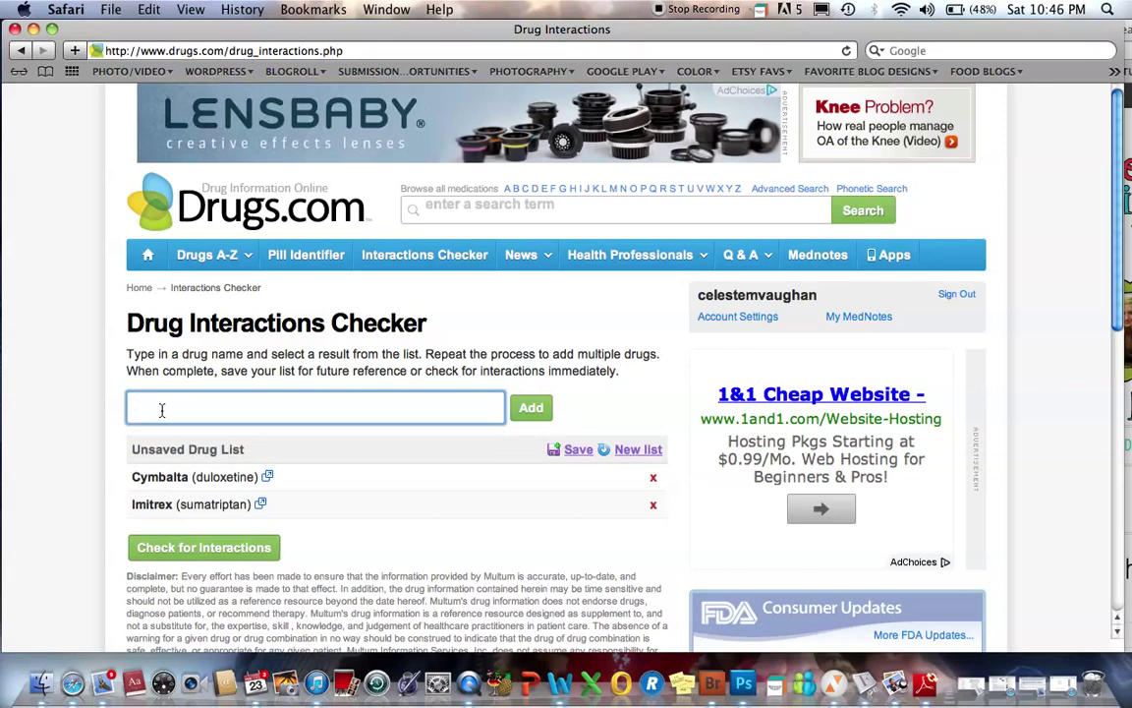
text(amoxil)
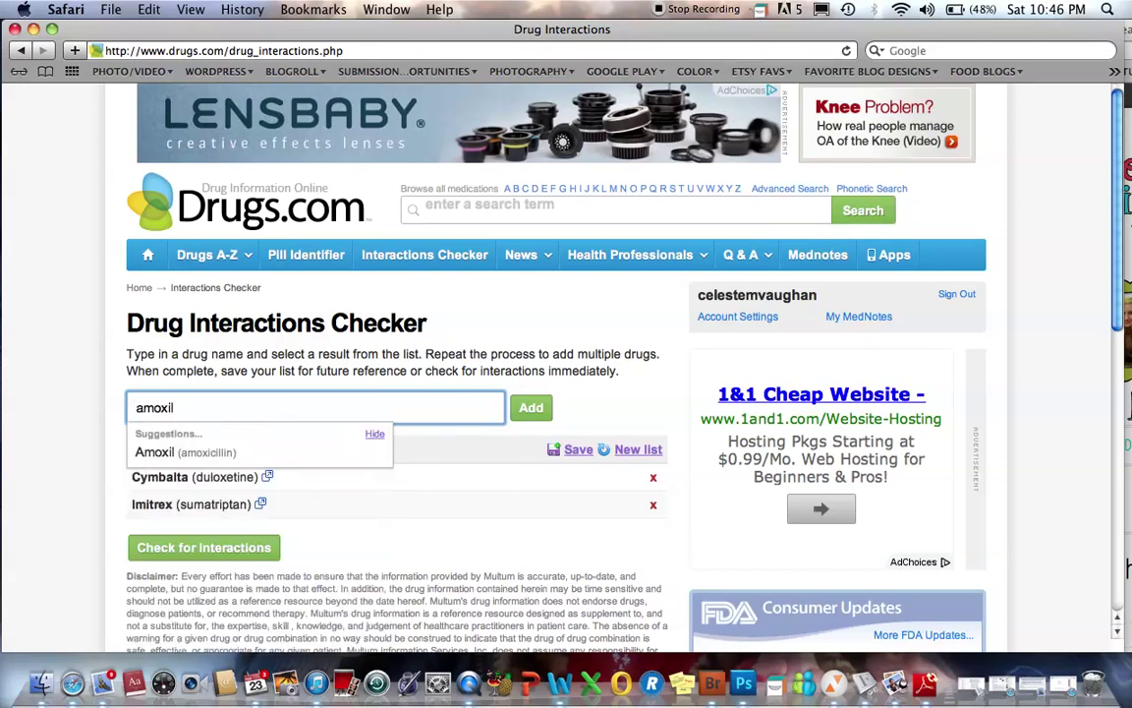
click(158, 452)
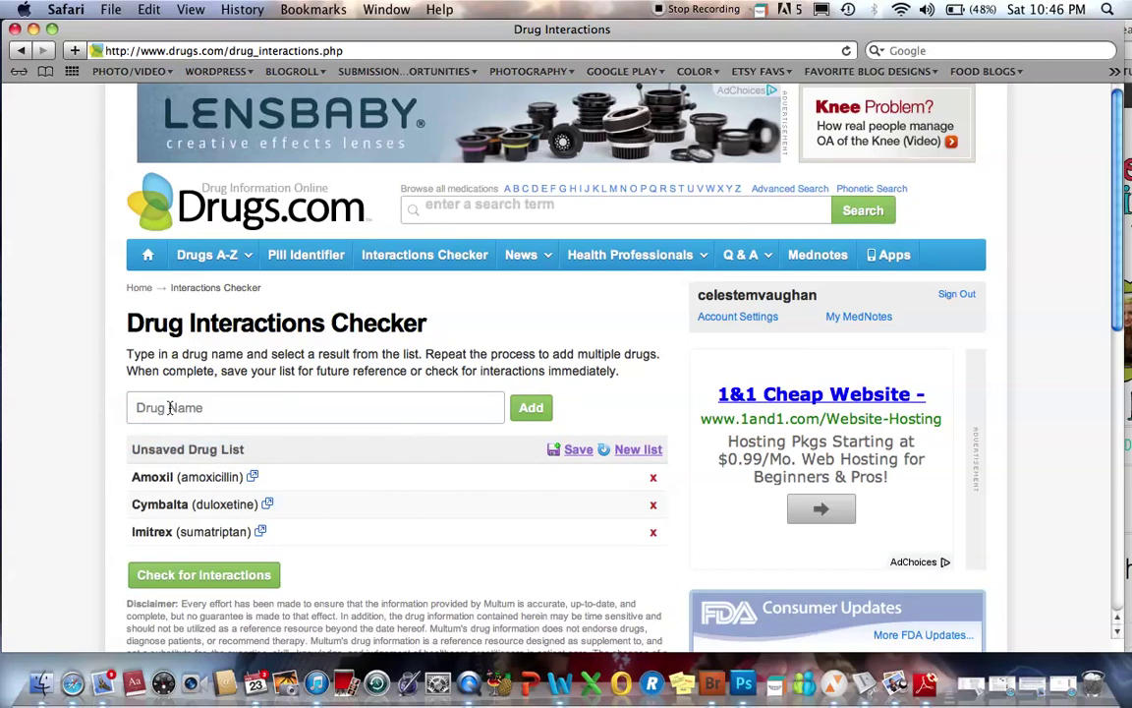
click(169, 408)
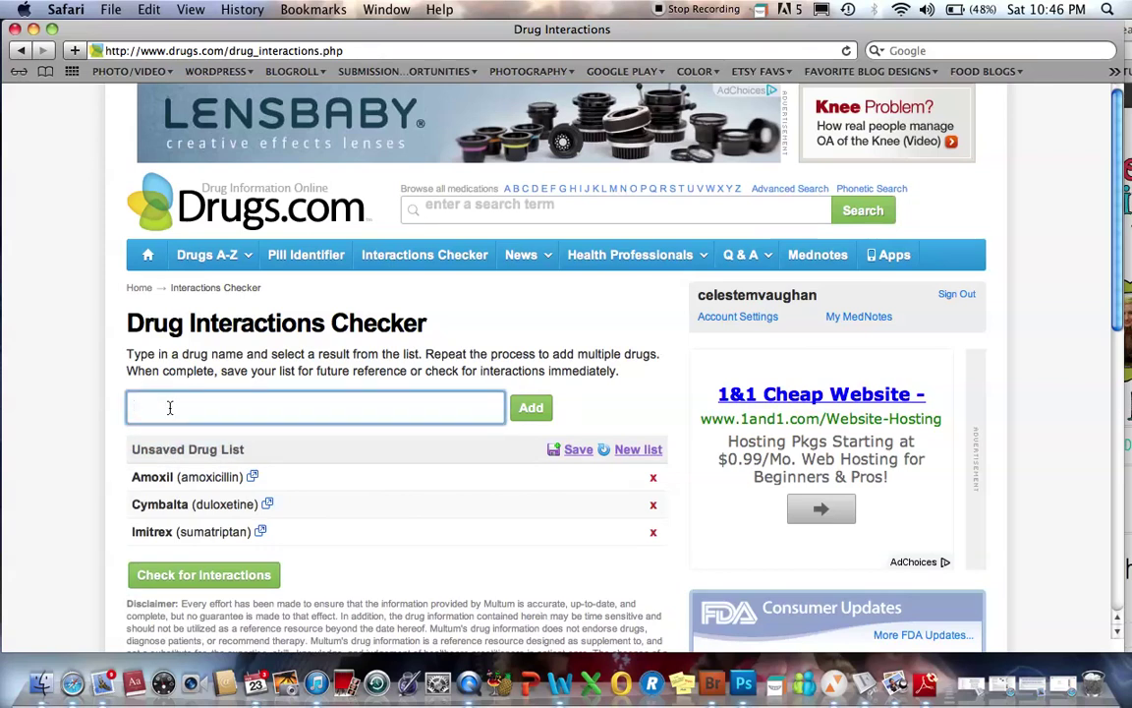
text(delsym)
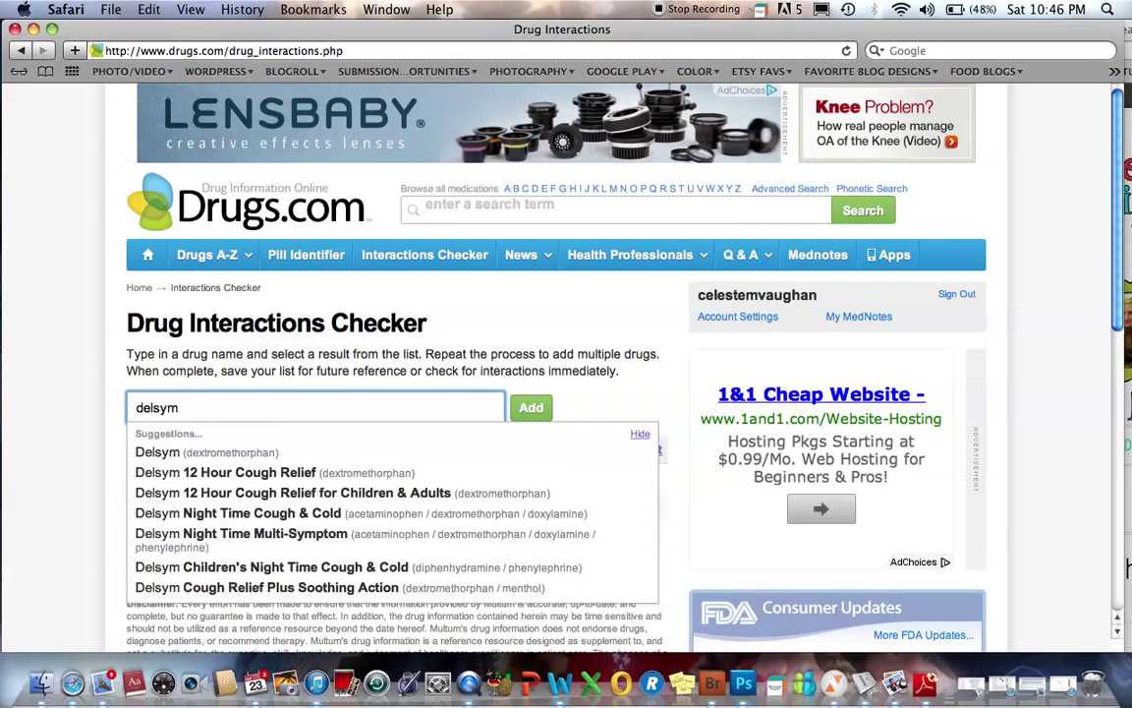
click(158, 453)
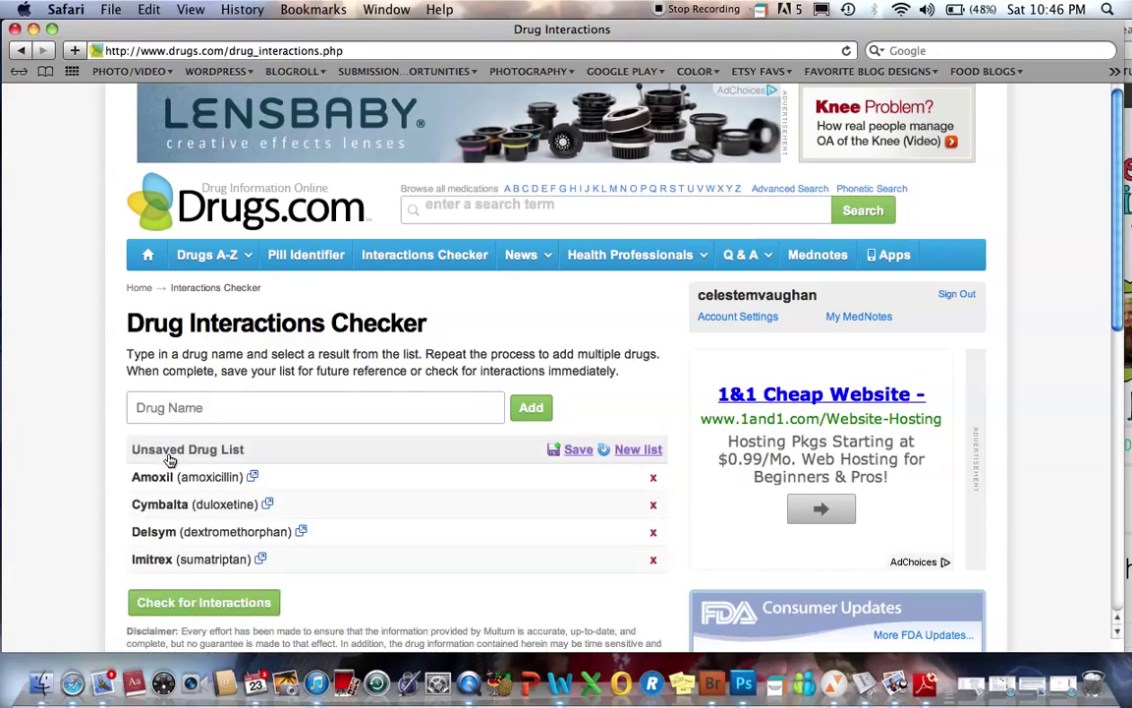
scroll(222, 491, down, 3)
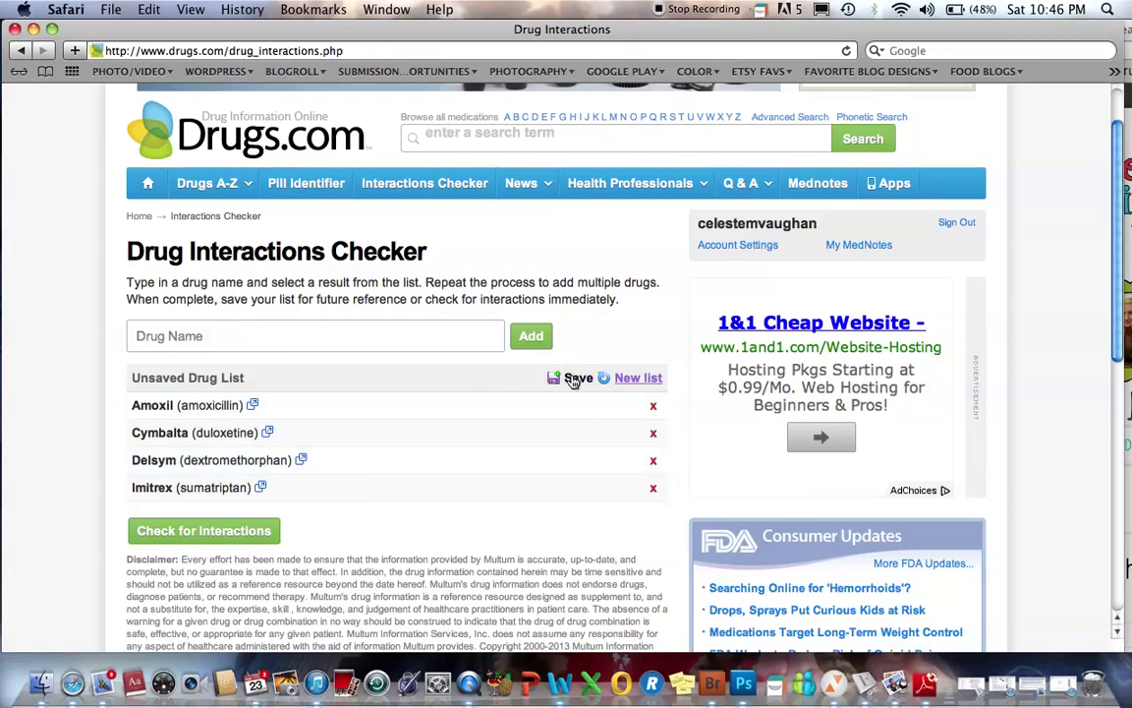
- Save the four-drug list under the name 'My Drug List'
click(576, 378)
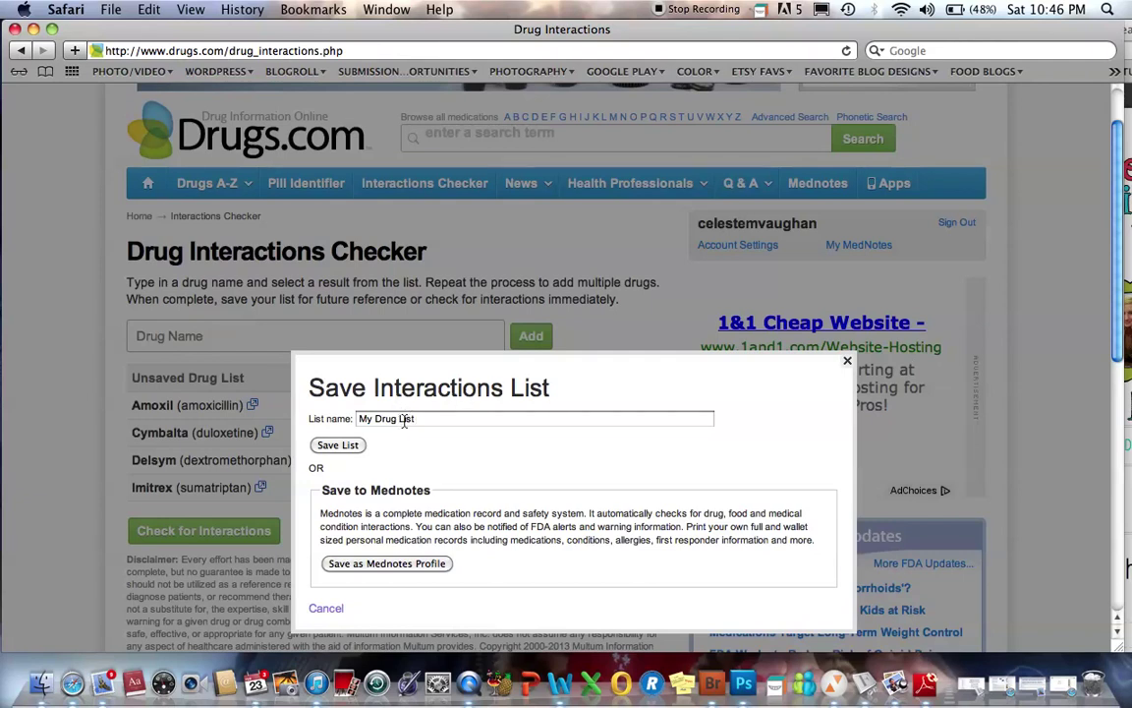
click(339, 446)
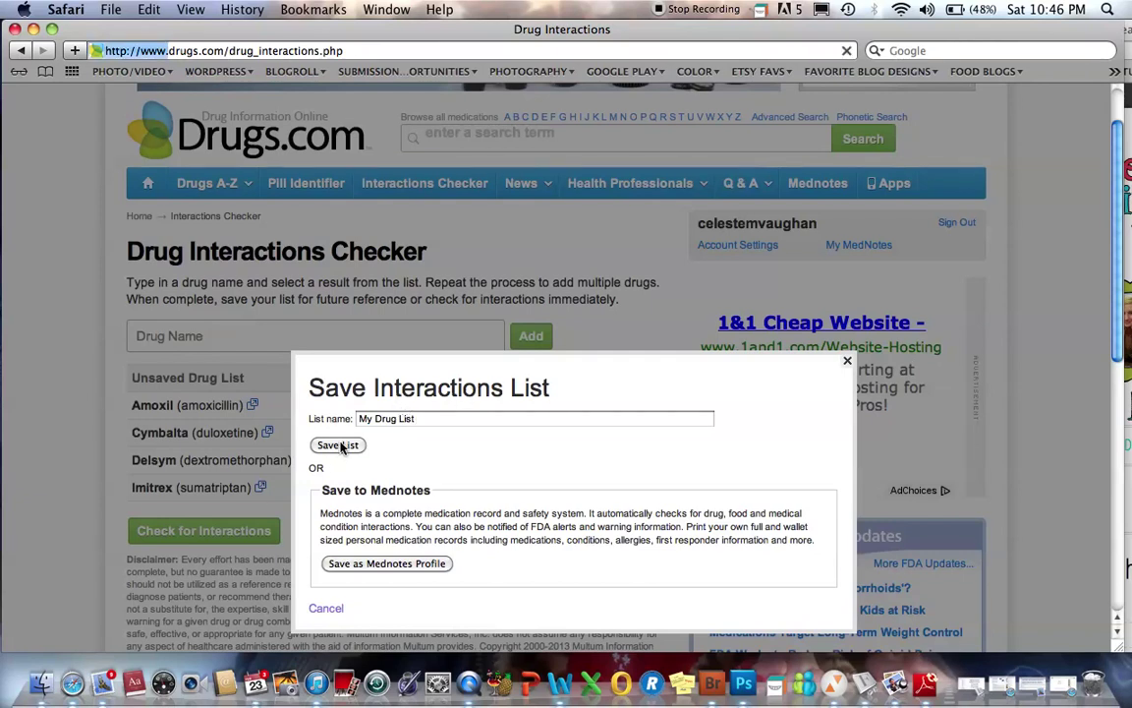
scroll(342, 449, down, 1)
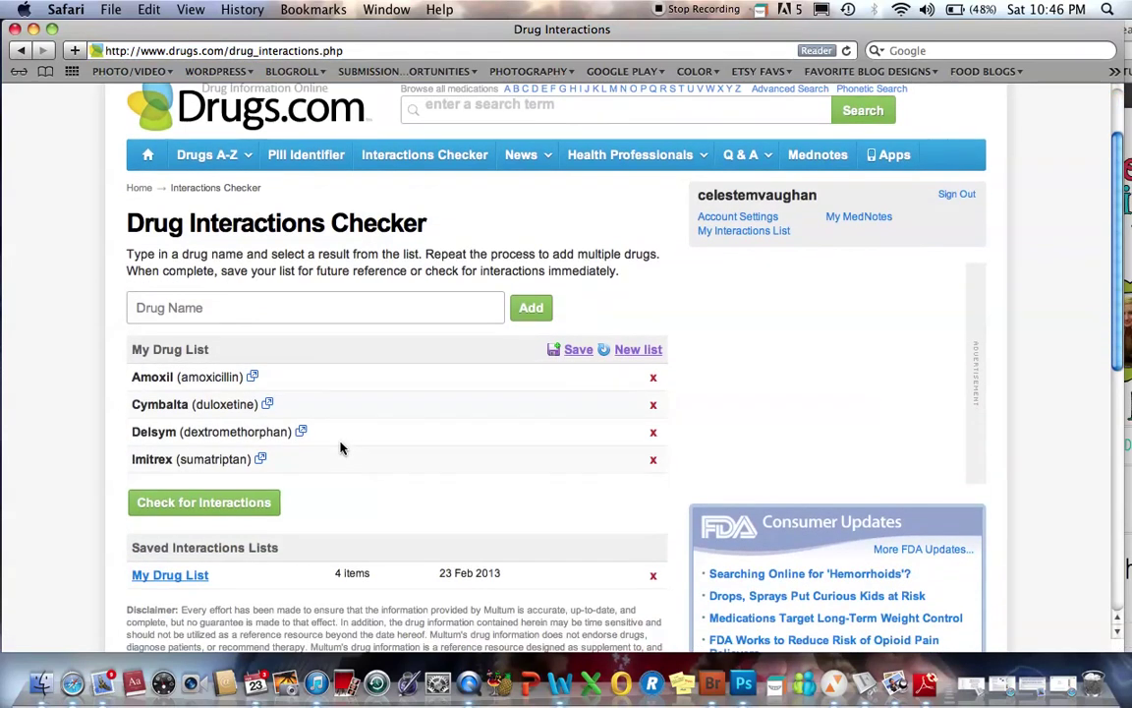
scroll(336, 448, down, 4)
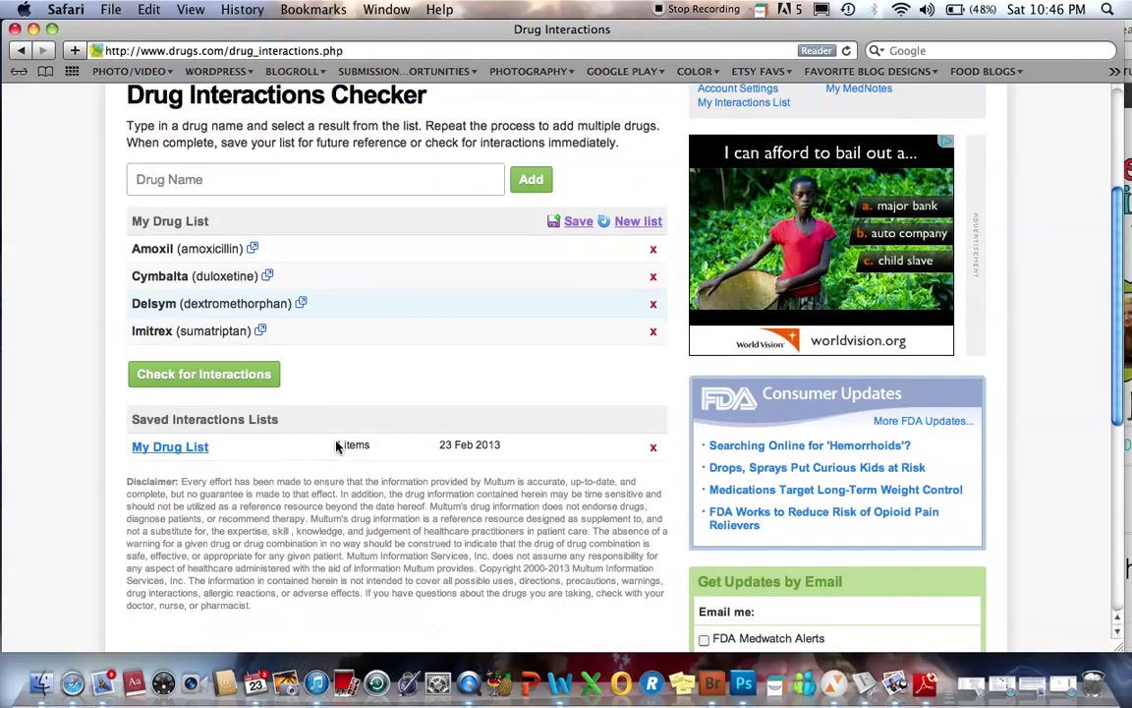
- Check My Drug List for interactions and review the consumer results
click(203, 374)
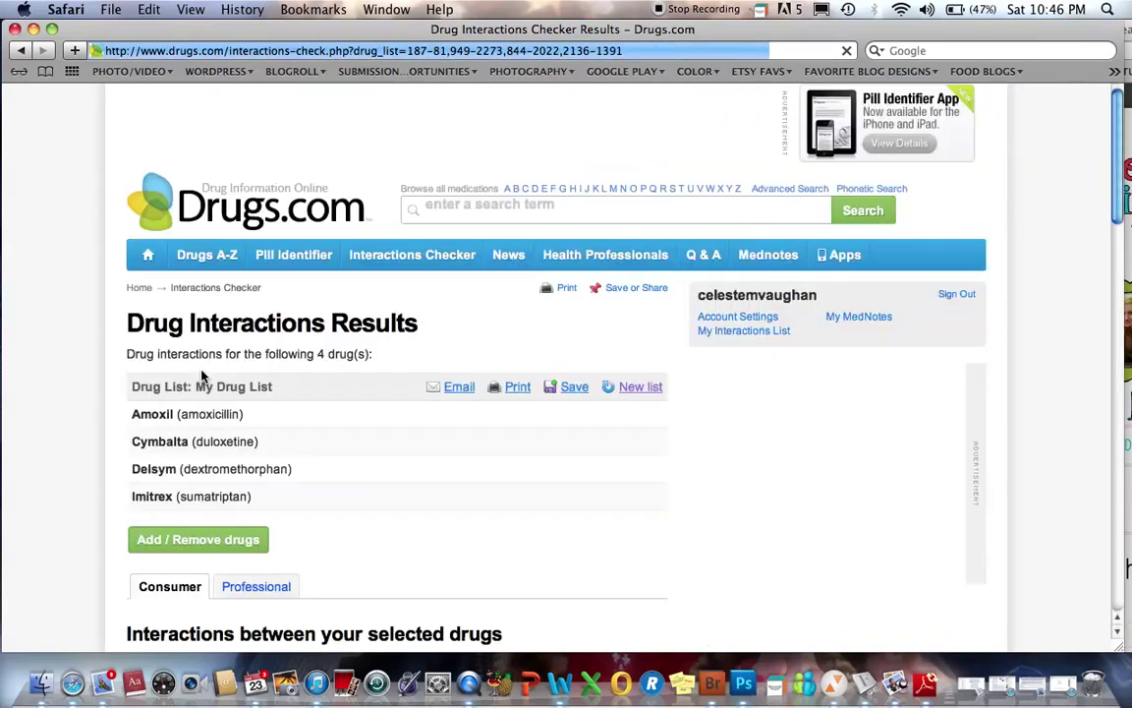
scroll(305, 426, down, 6)
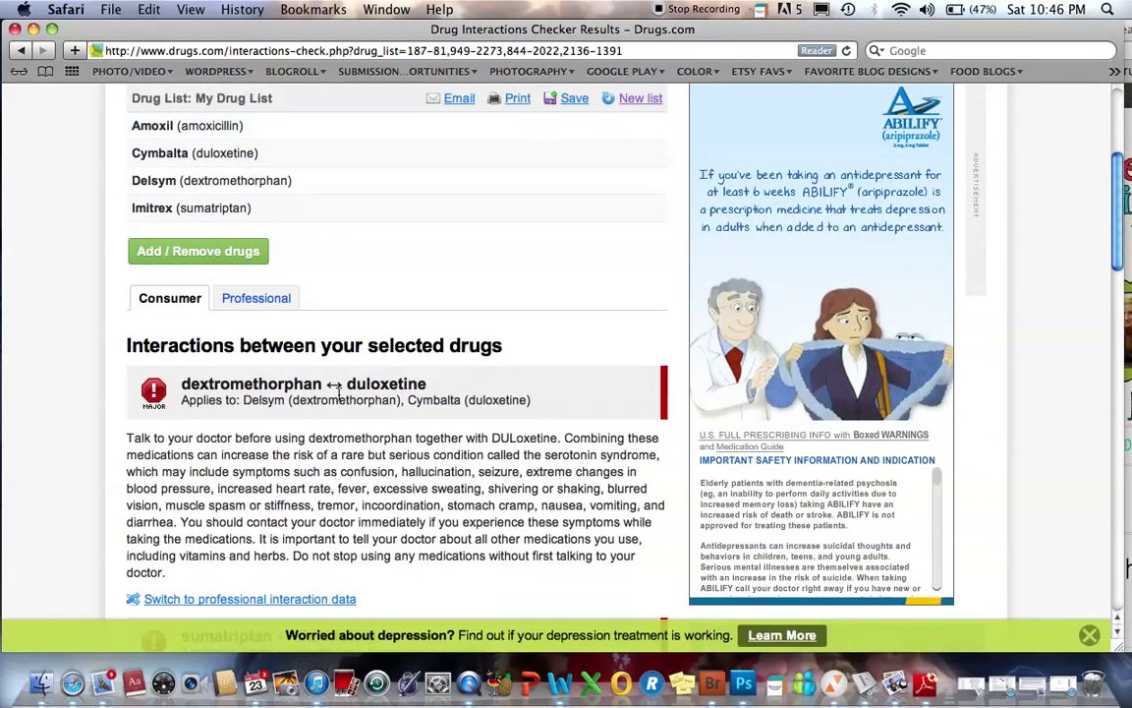
scroll(339, 394, down, 3)
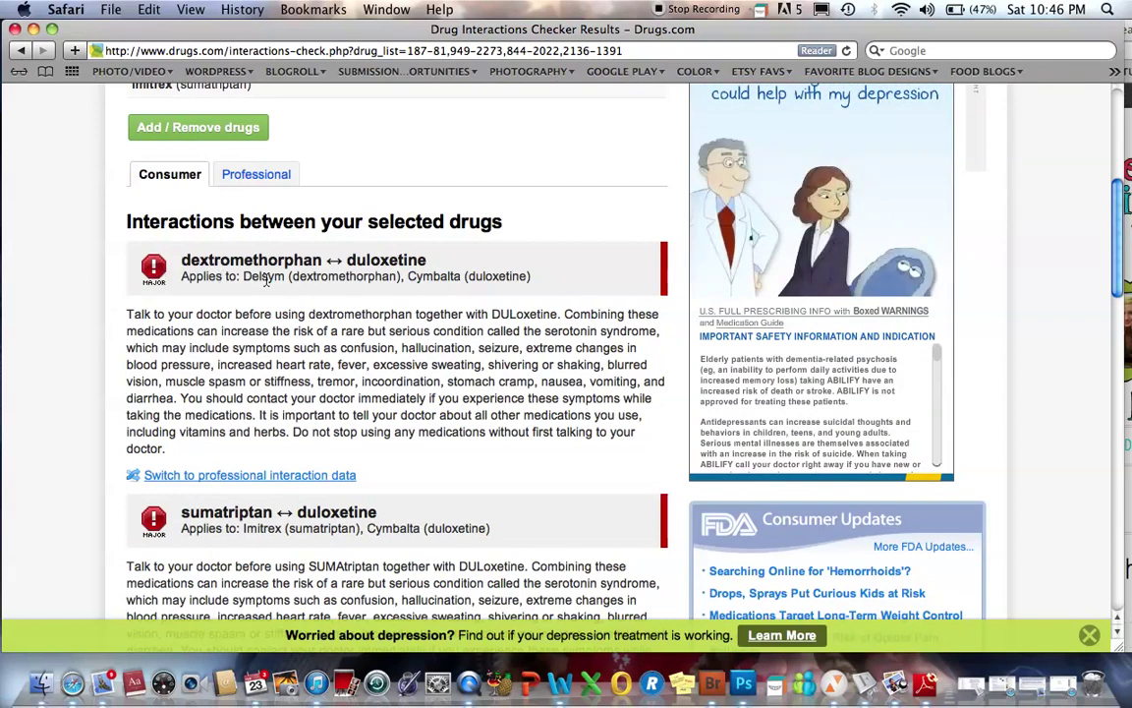
scroll(265, 280, down, 4)
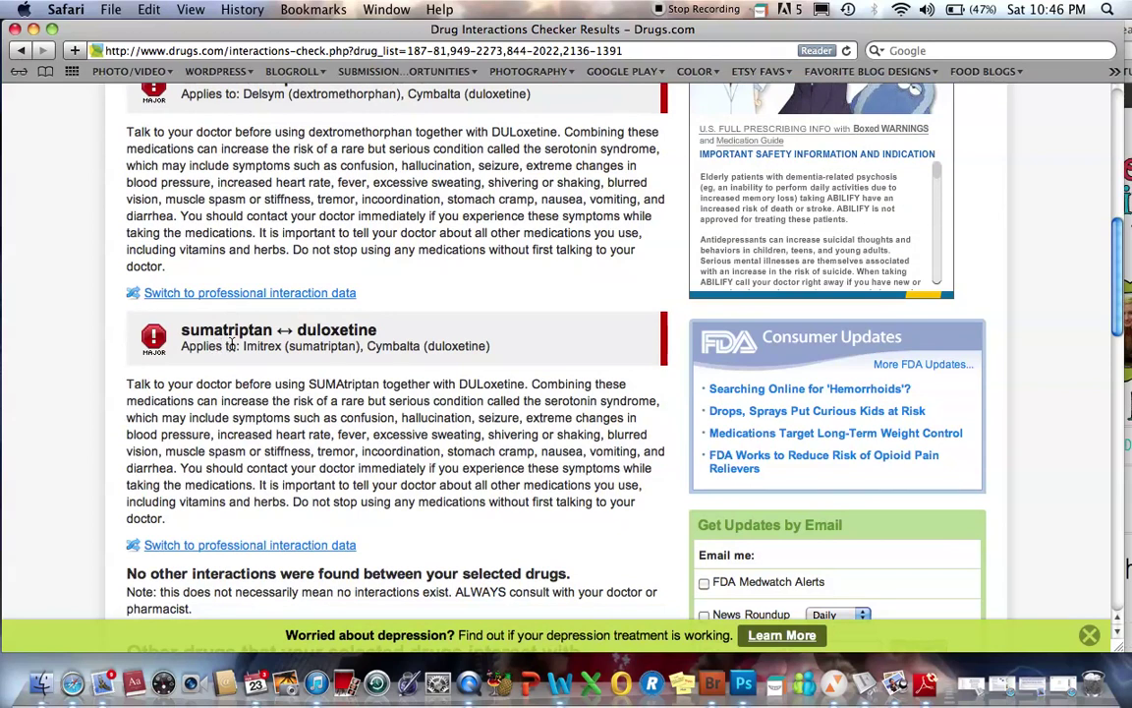
scroll(344, 341, down, 6)
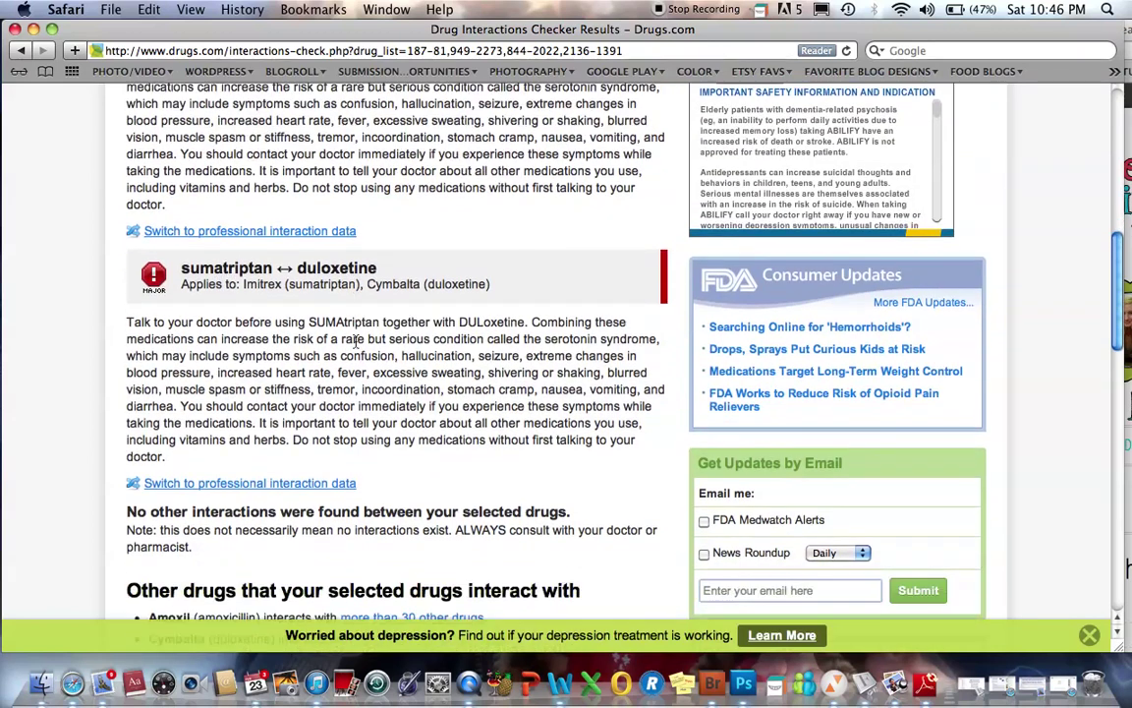
scroll(356, 341, down, 2)
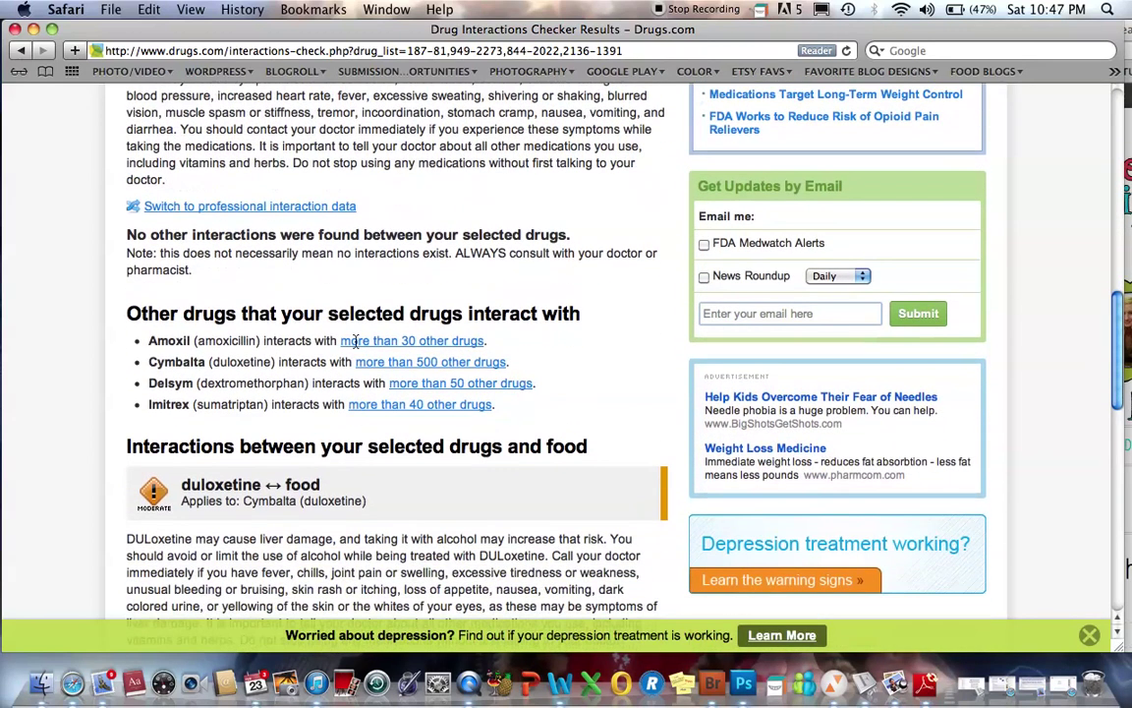
scroll(356, 341, down, 4)
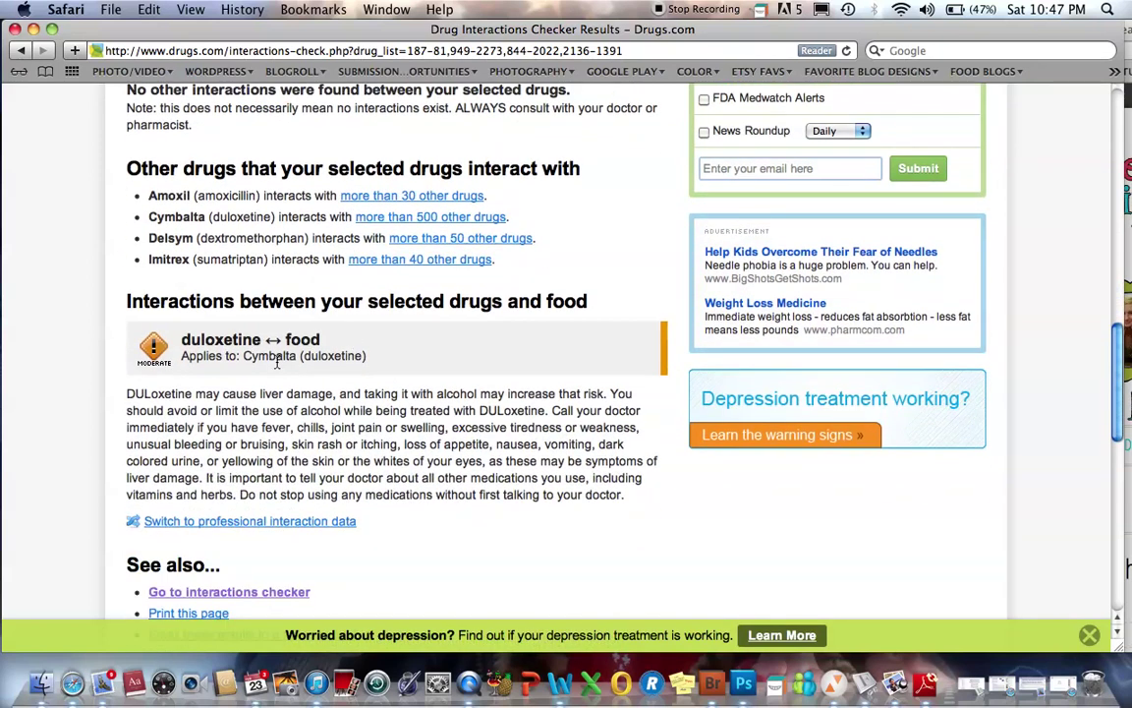
scroll(291, 413, down, 1)
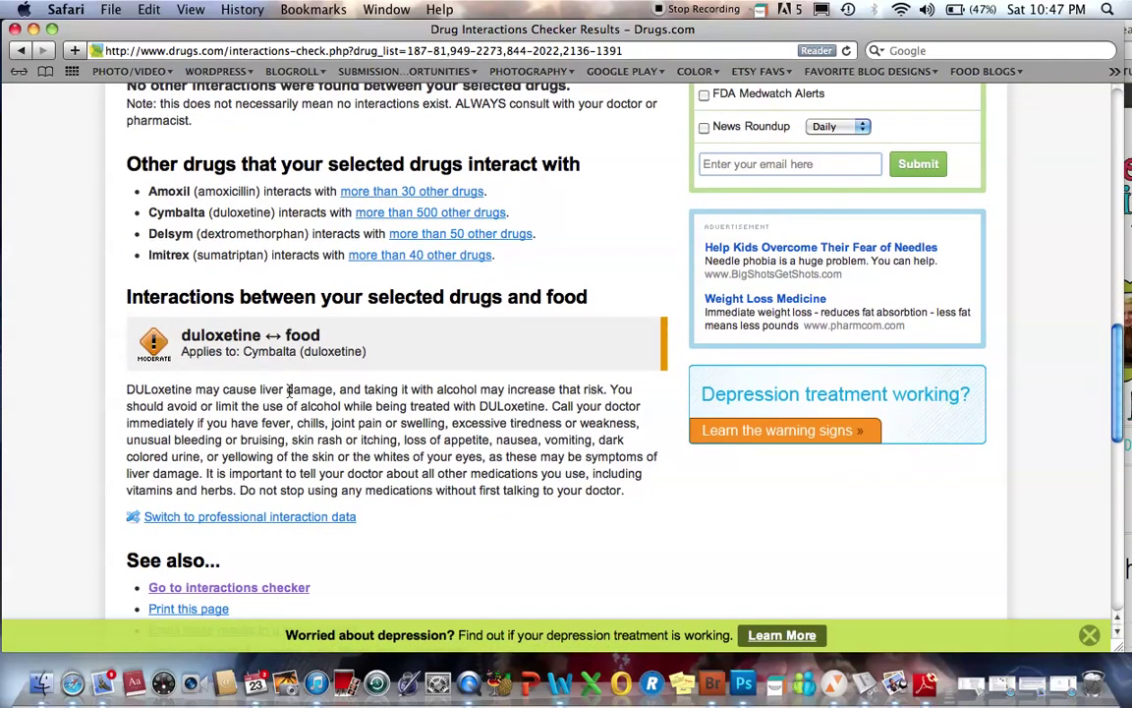
scroll(291, 421, up, 1)
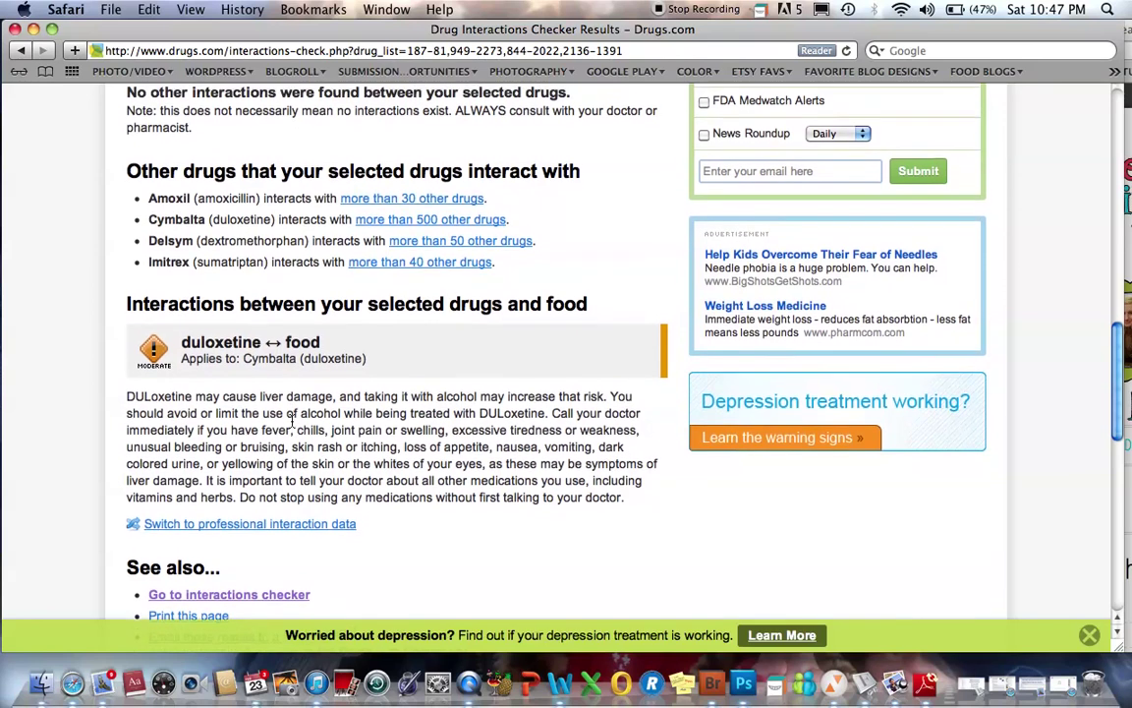
scroll(291, 421, up, 5)
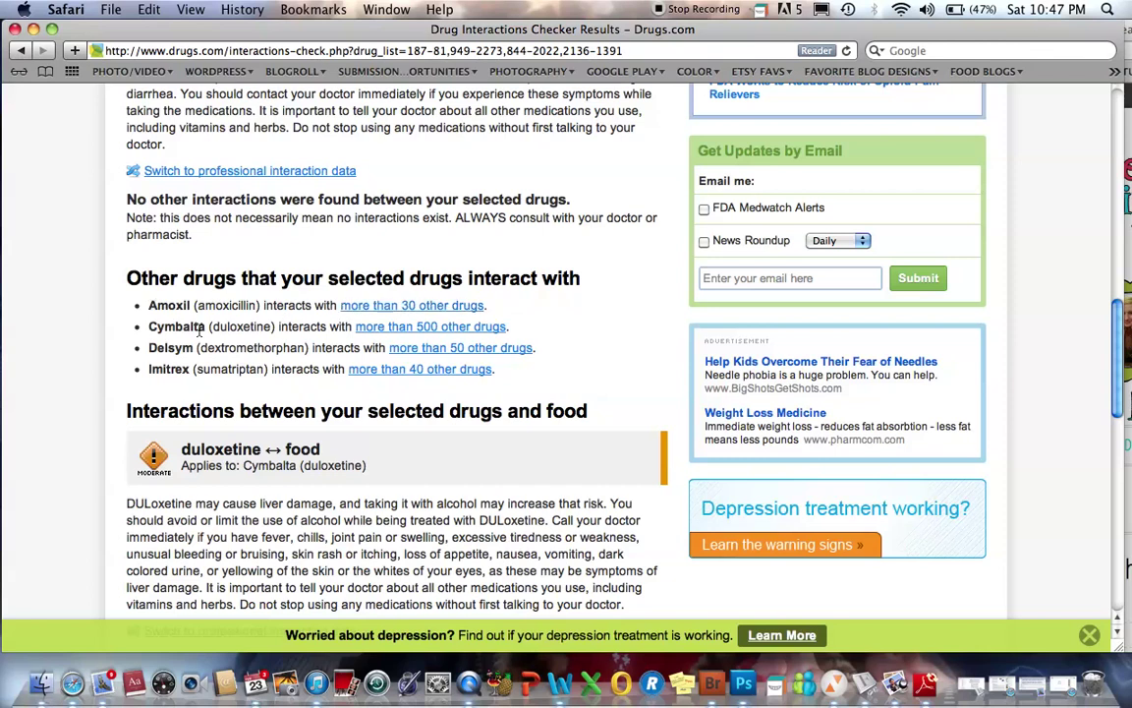
- View the other drugs that Cymbalta interacts with
click(411, 330)
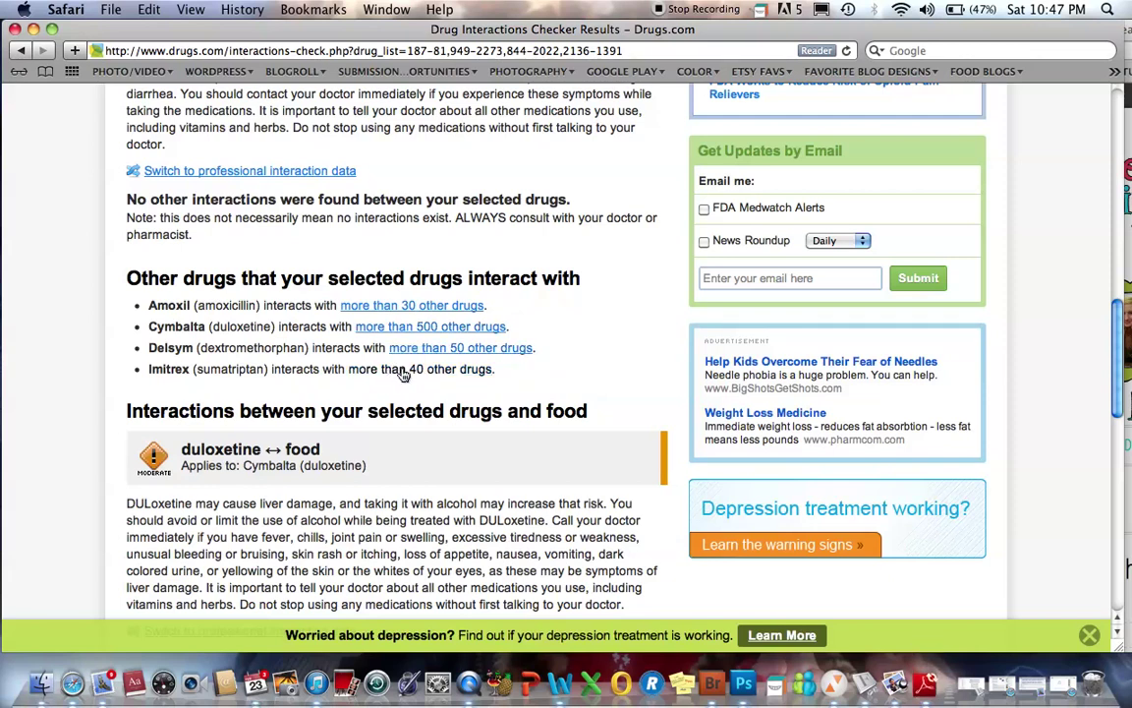
scroll(403, 375, up, 5)
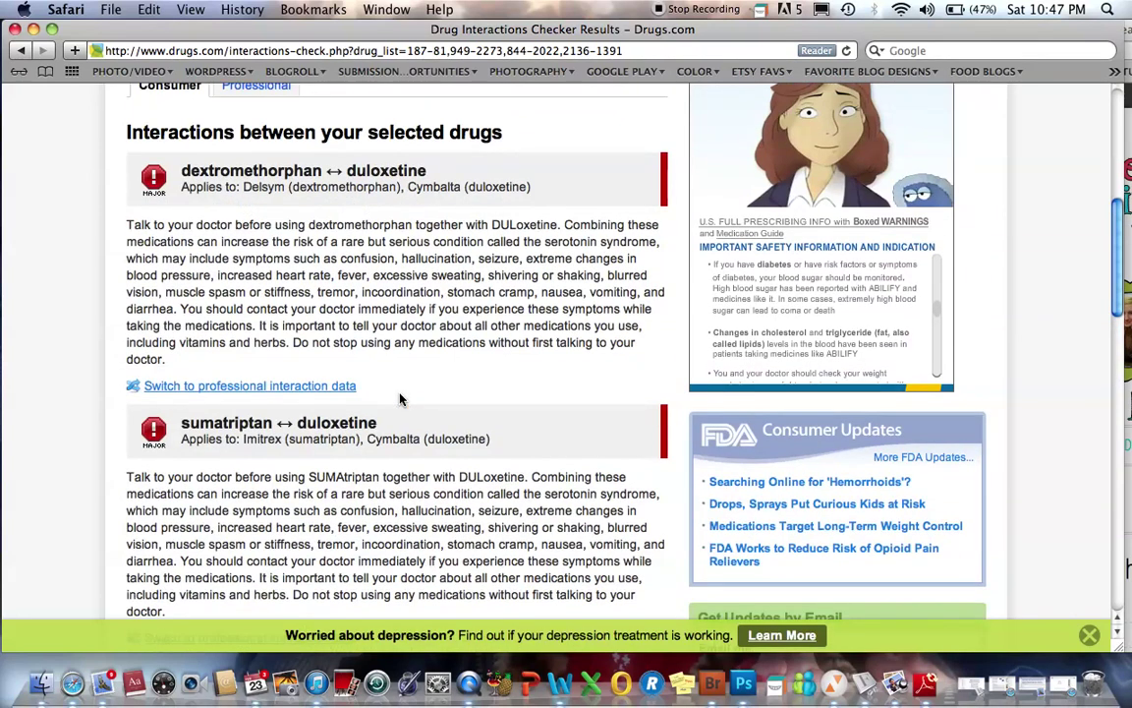
scroll(400, 398, up, 6)
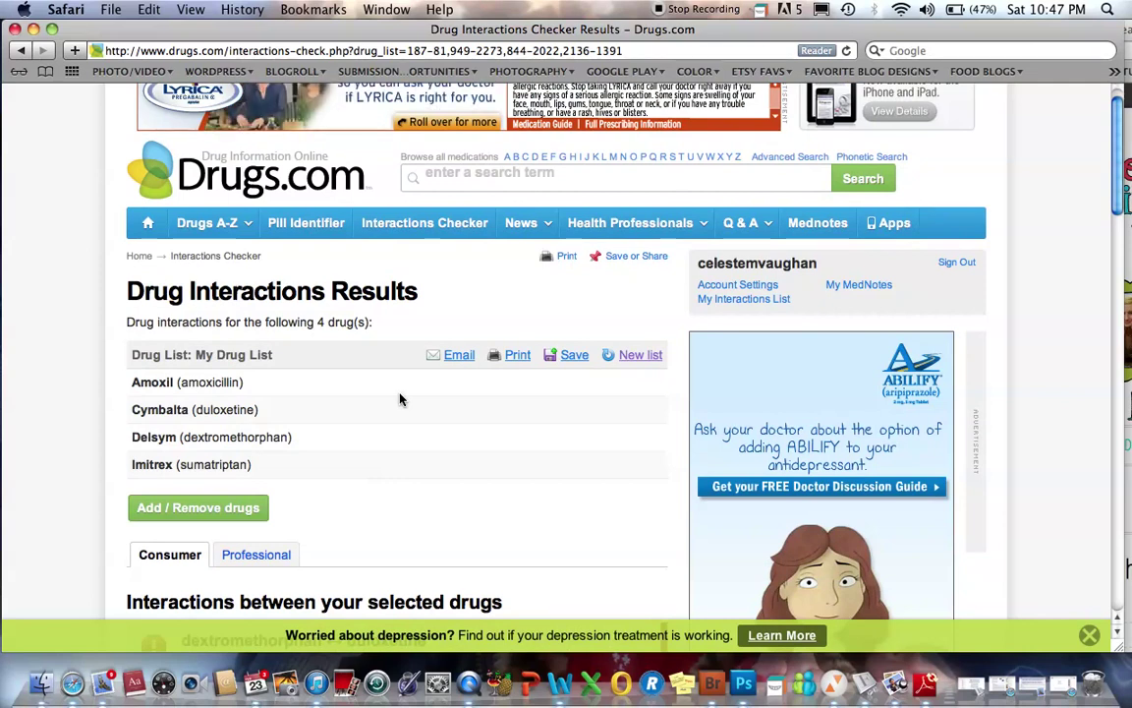
scroll(400, 398, down, 5)
scroll(400, 398, down, 3)
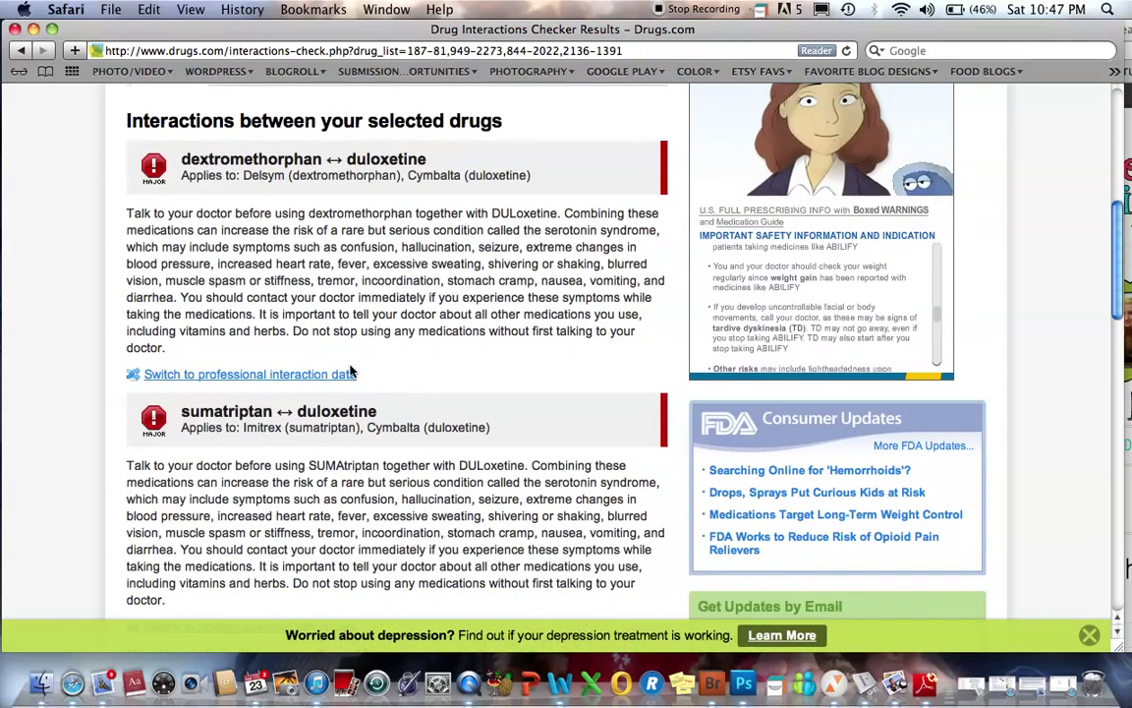
click(253, 373)
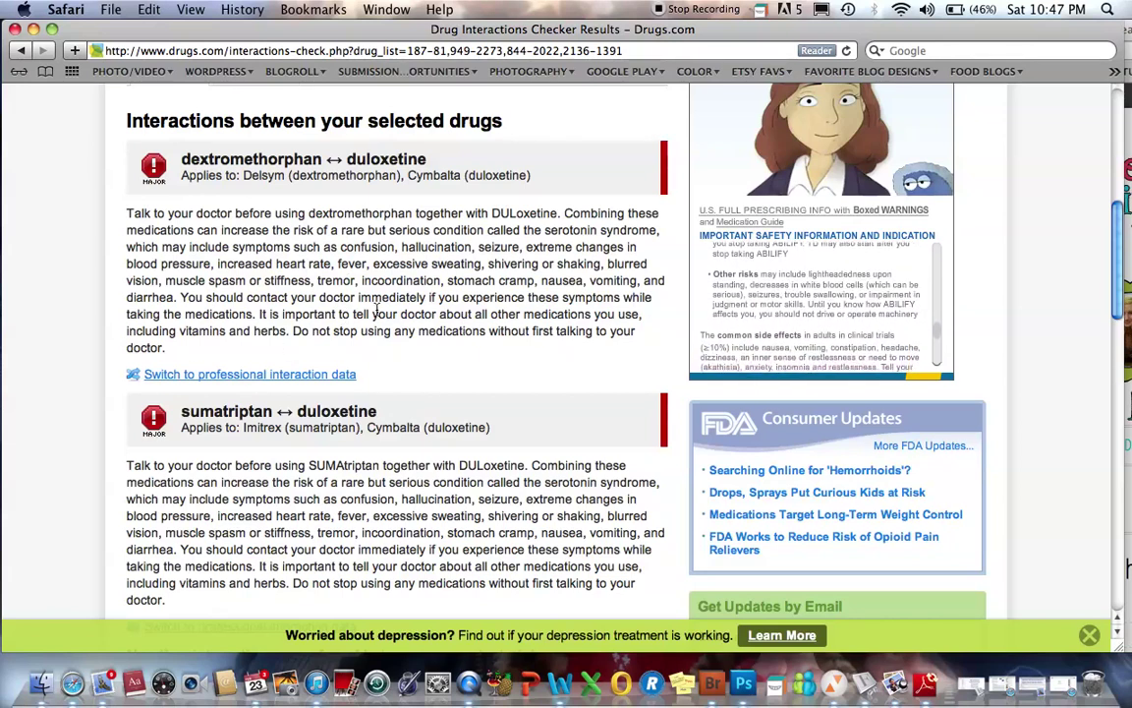
click(241, 375)
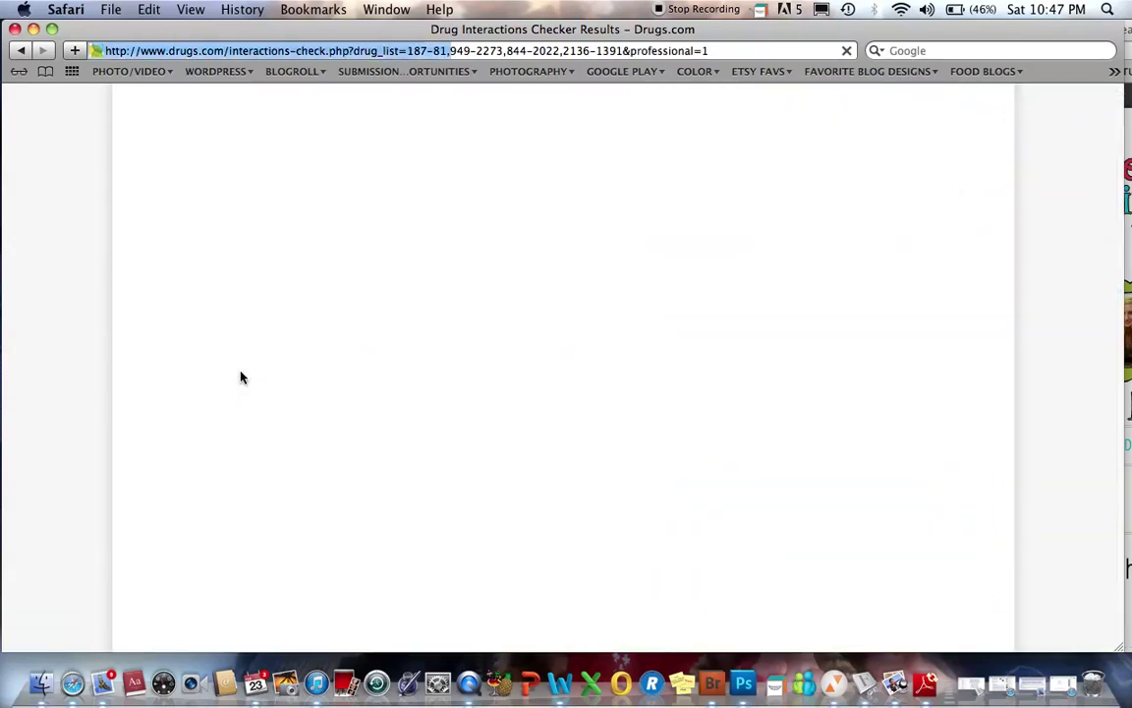
scroll(241, 374, down, 5)
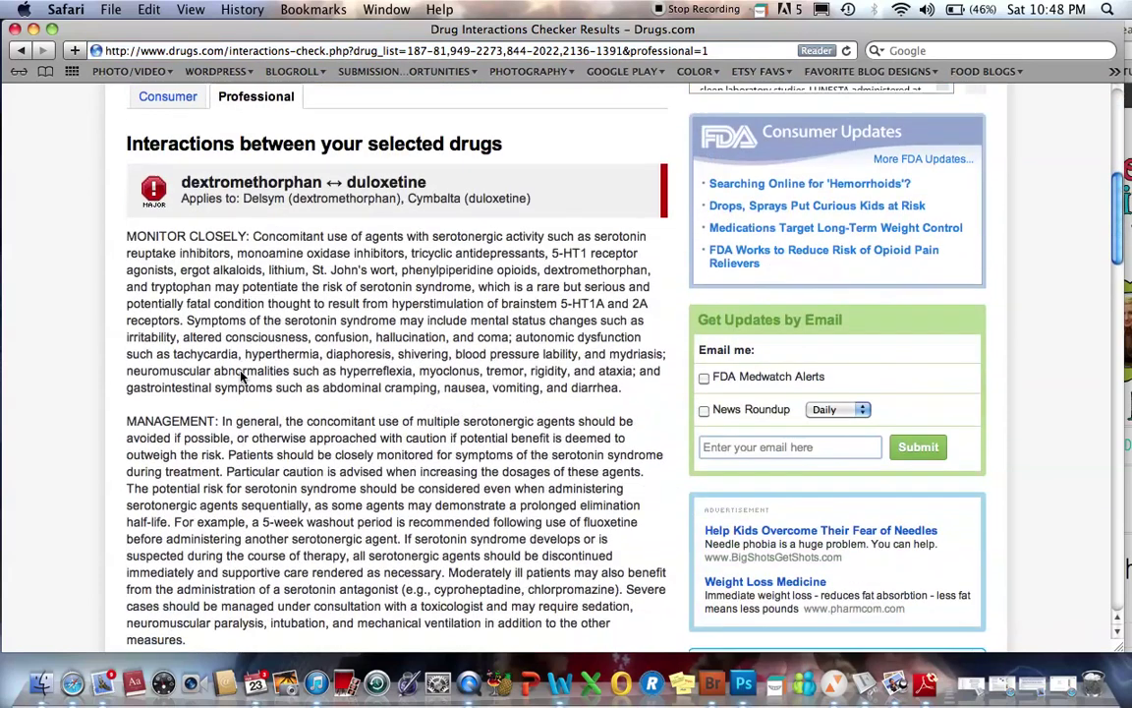
scroll(337, 366, down, 2)
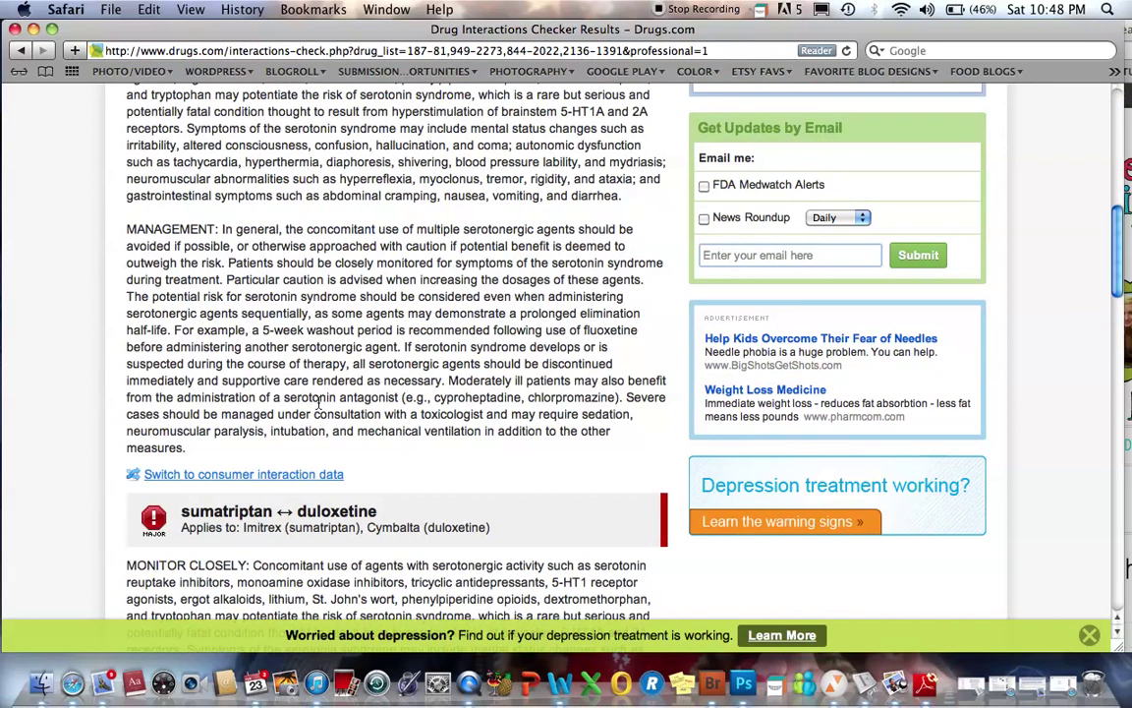
click(271, 476)
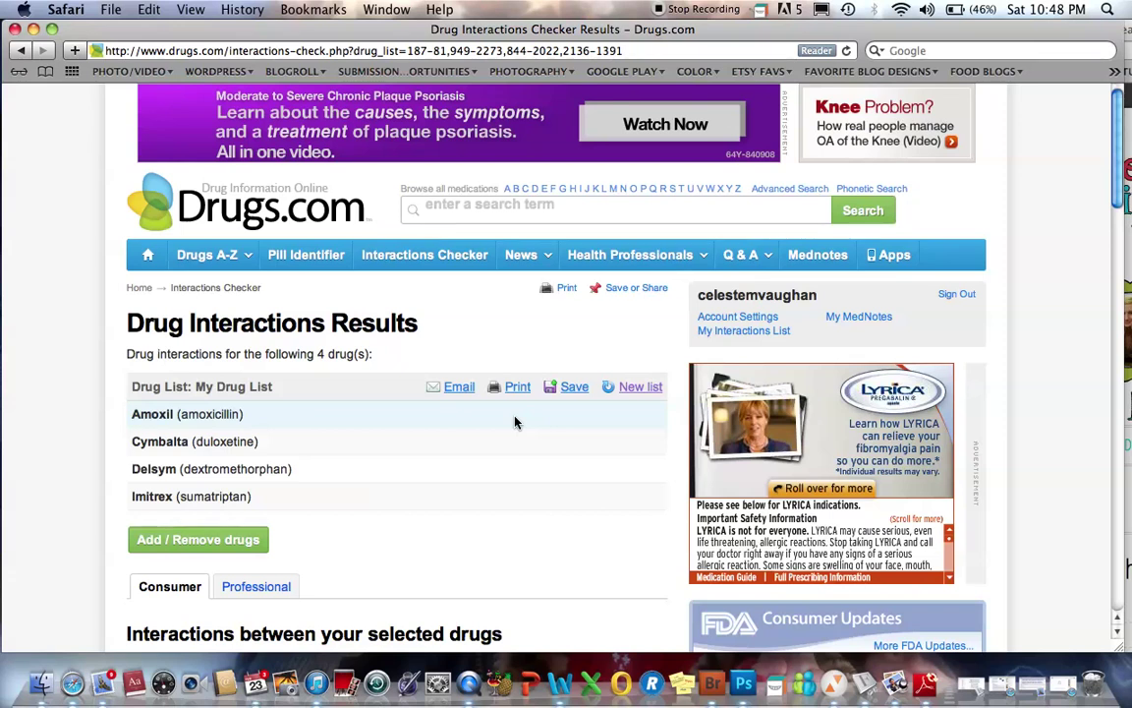
scroll(515, 421, down, 2)
scroll(516, 421, down, 2)
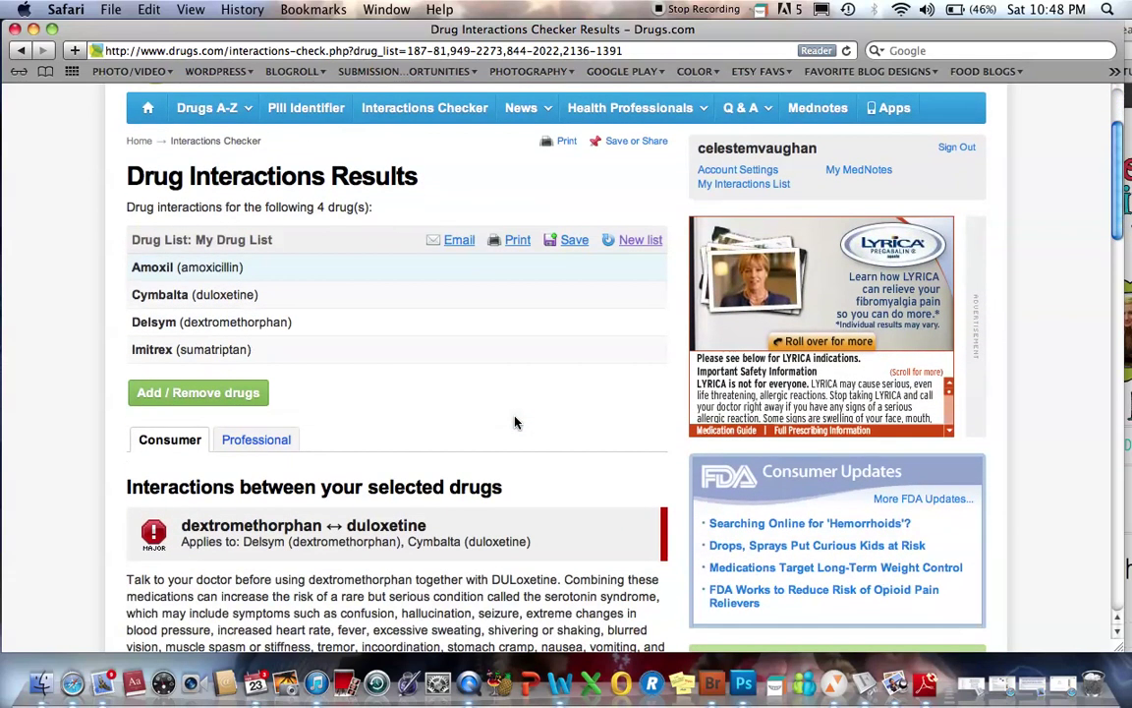
scroll(515, 421, up, 4)
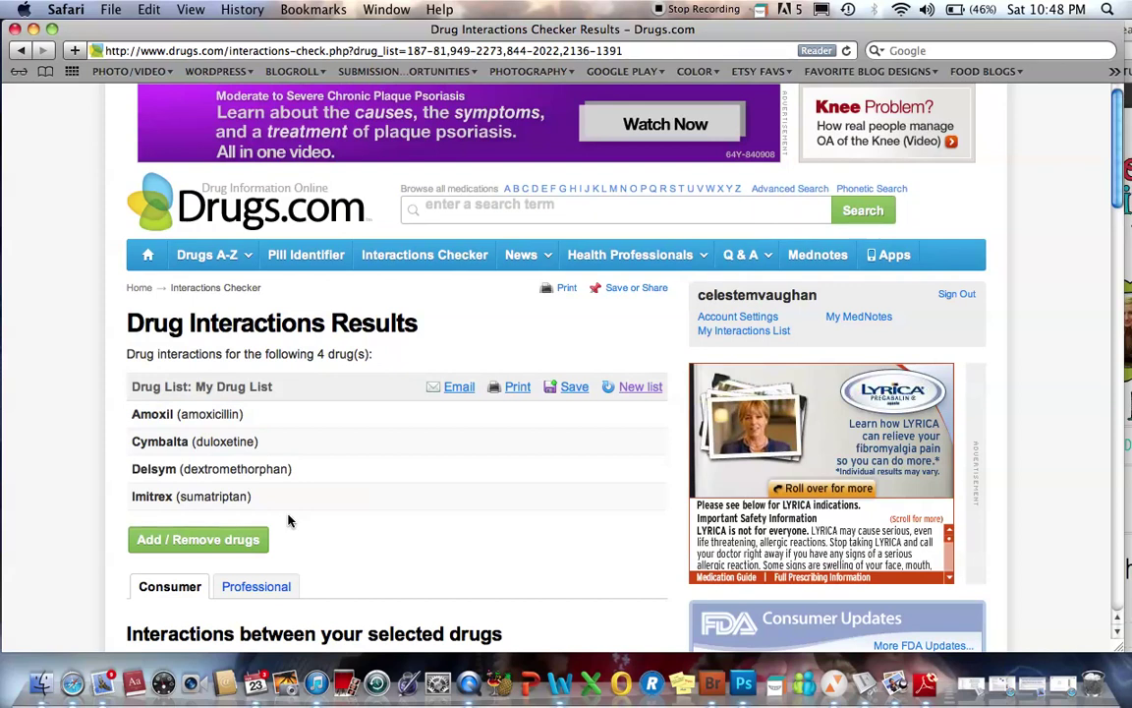
scroll(454, 475, down, 5)
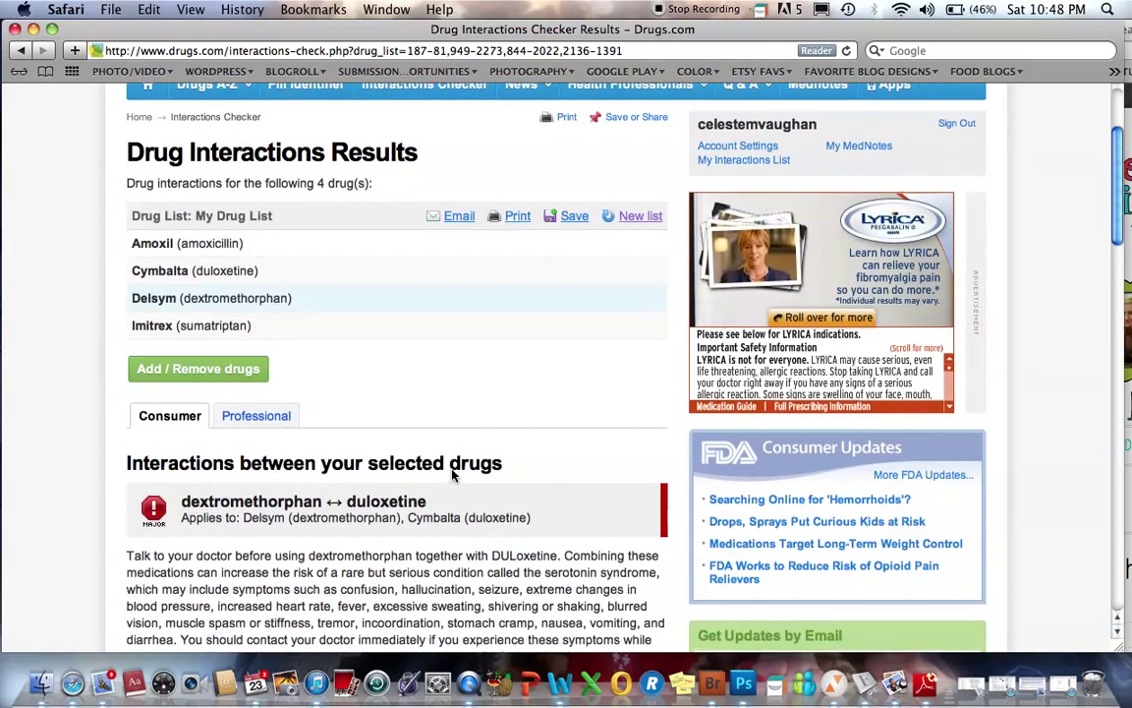
scroll(452, 475, up, 5)
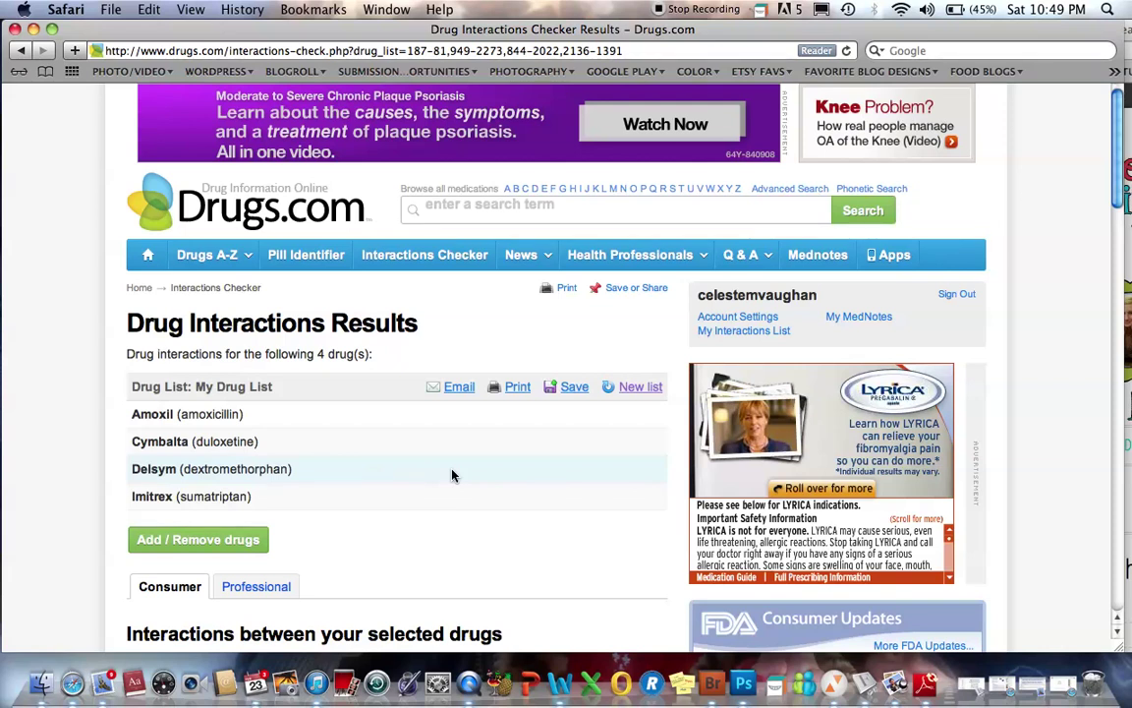
scroll(452, 476, down, 4)
scroll(452, 476, up, 4)
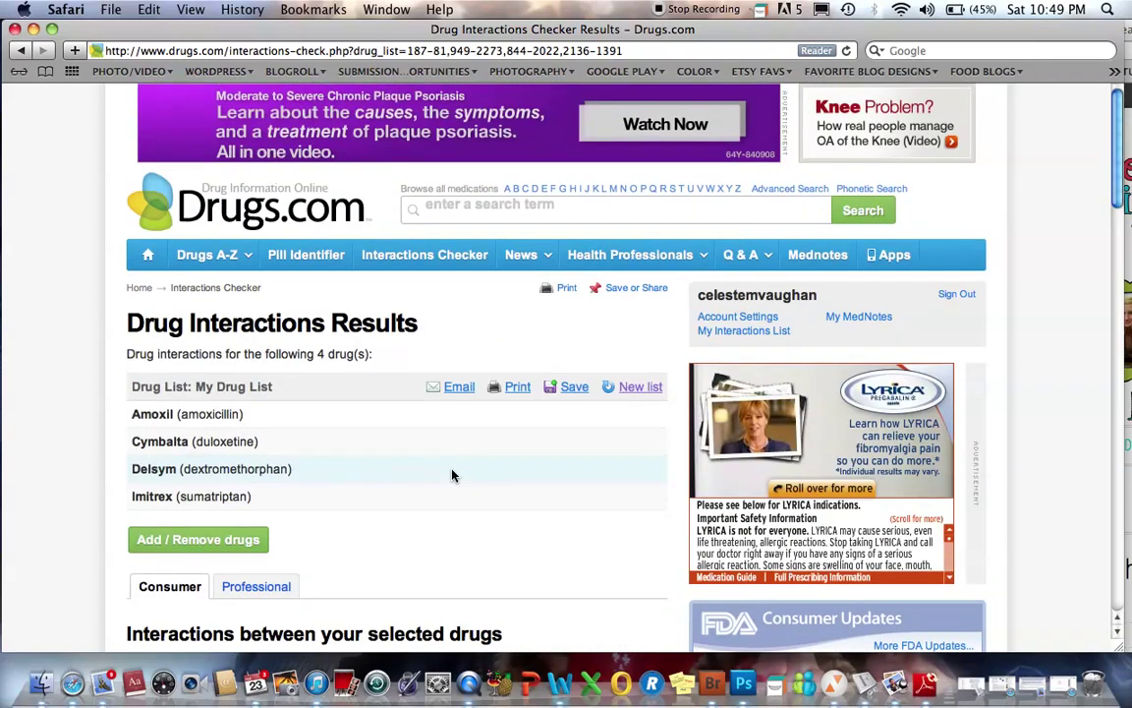